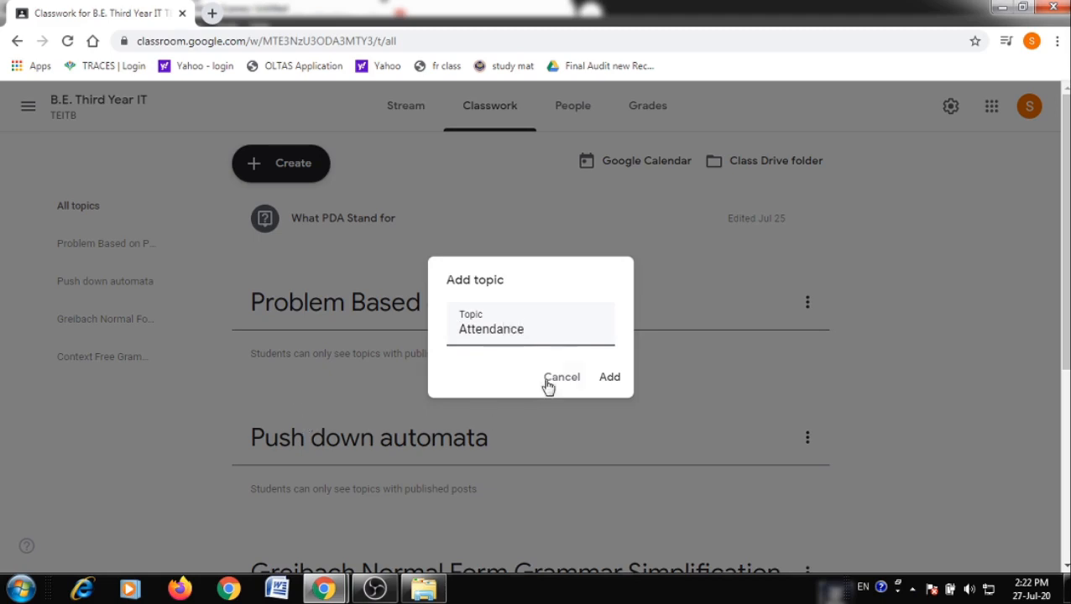
Confirm the new 'Attendance' topic so it appears at the top of Classwork
{"action": "left_click", "coordinate": [620, 387]}
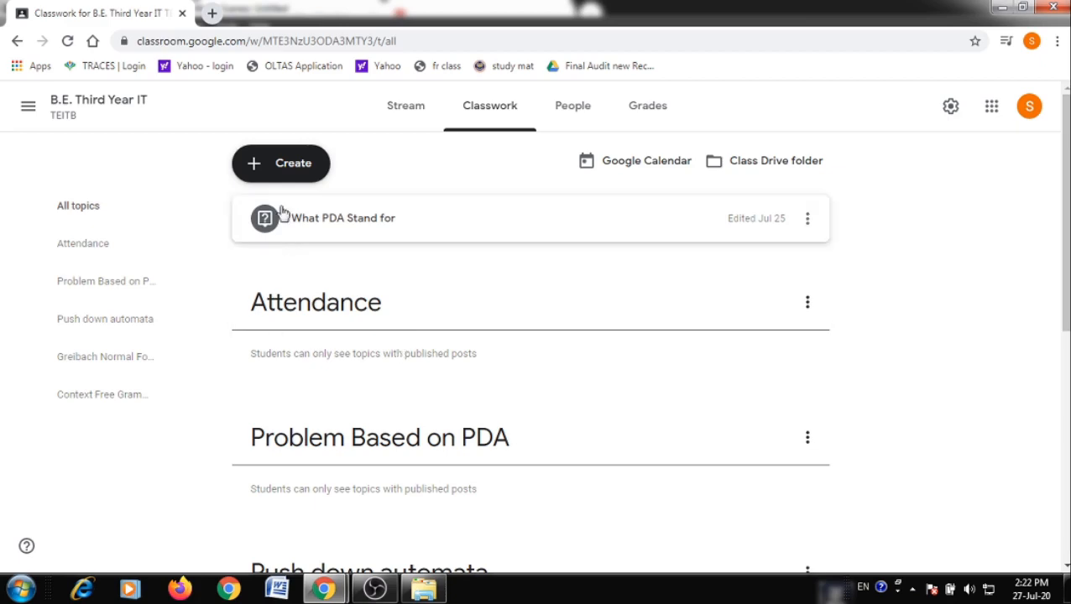
Start a new question titled 'Daily Attendance', correcting the misspelled word
{"action": "left_click", "coordinate": [286, 178]}
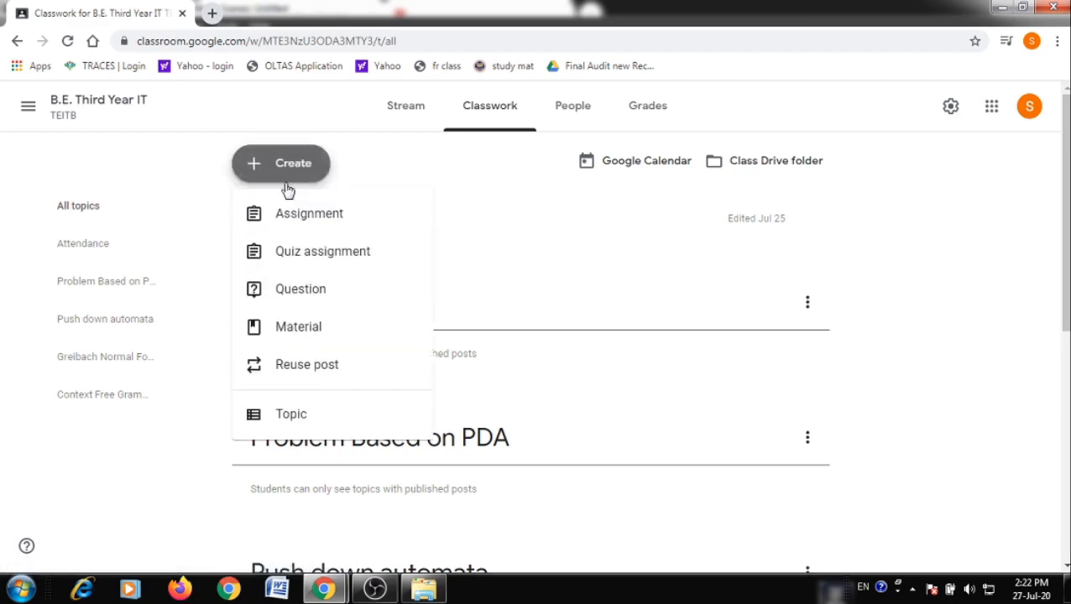
{"action": "left_click", "coordinate": [287, 291]}
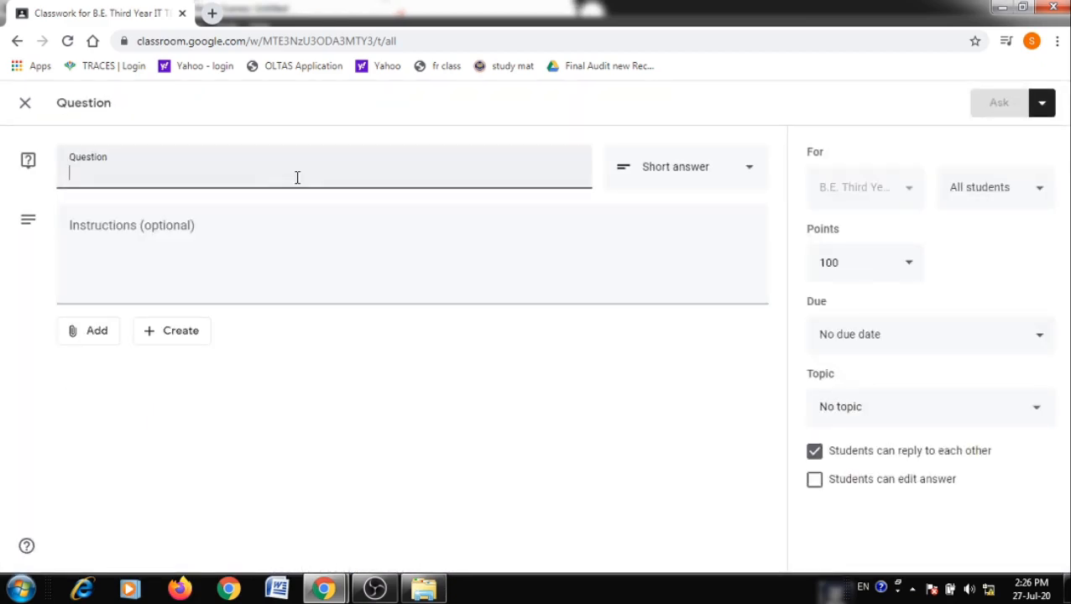
{"action": "type", "text": "Daily Att"}
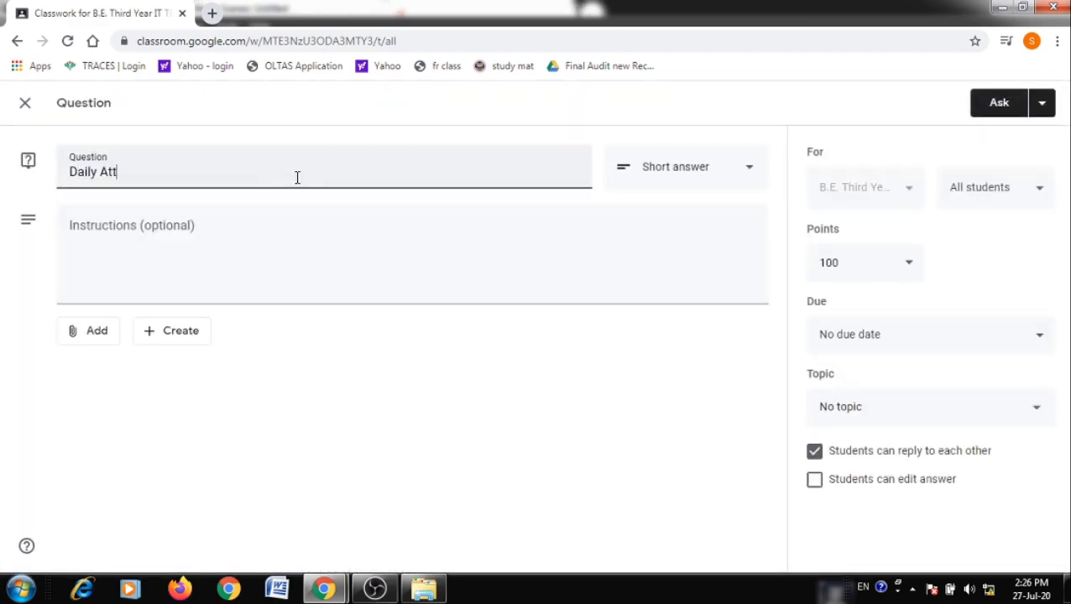
{"action": "type", "text": "endace 27/07/2020"}
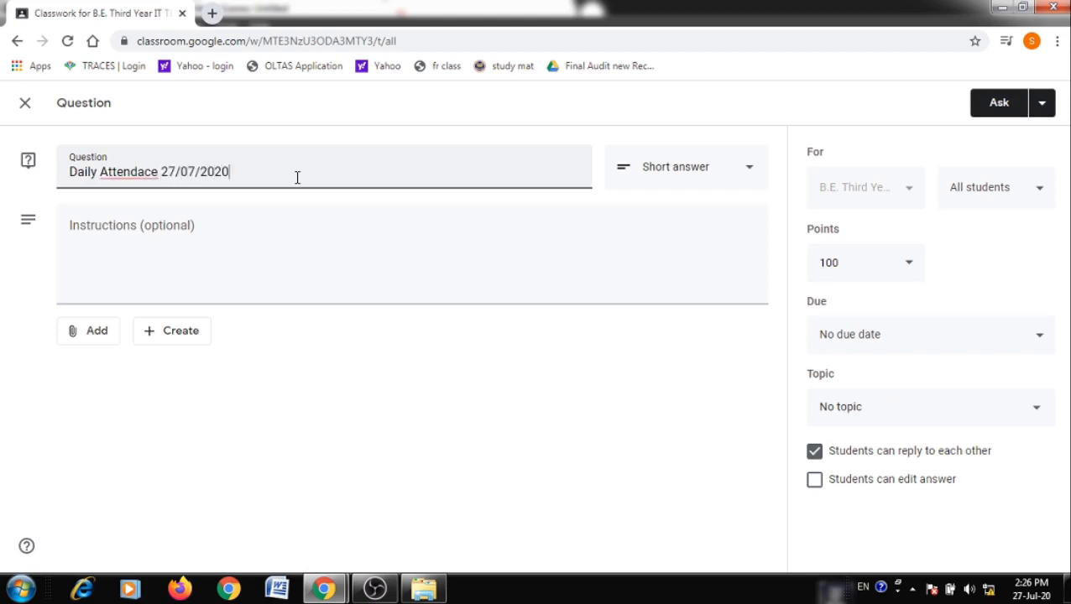
{"action": "right_click", "coordinate": [115, 172]}
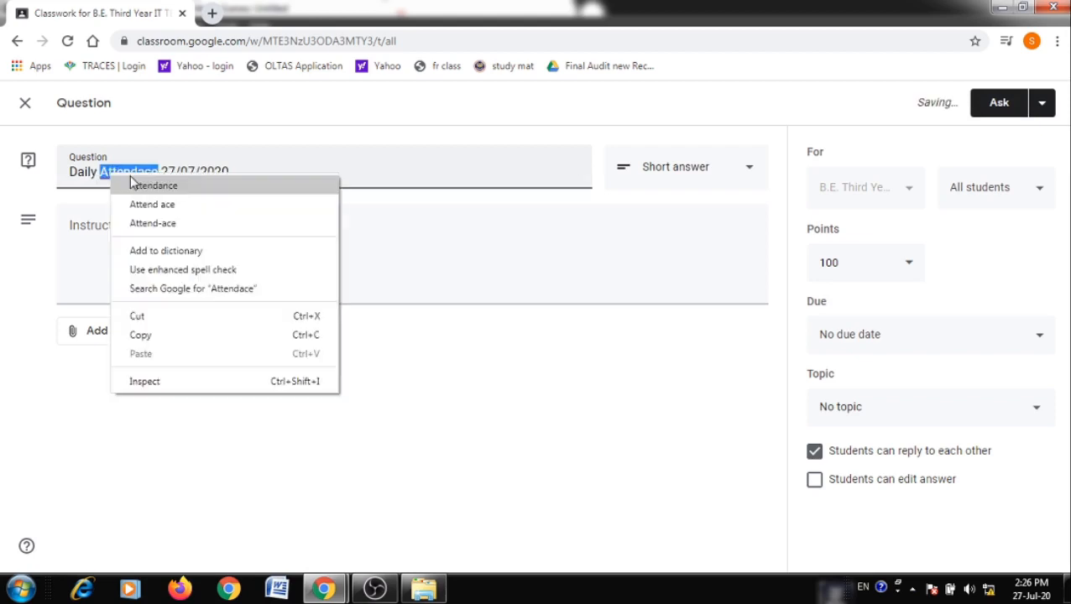
{"action": "left_click", "coordinate": [154, 186]}
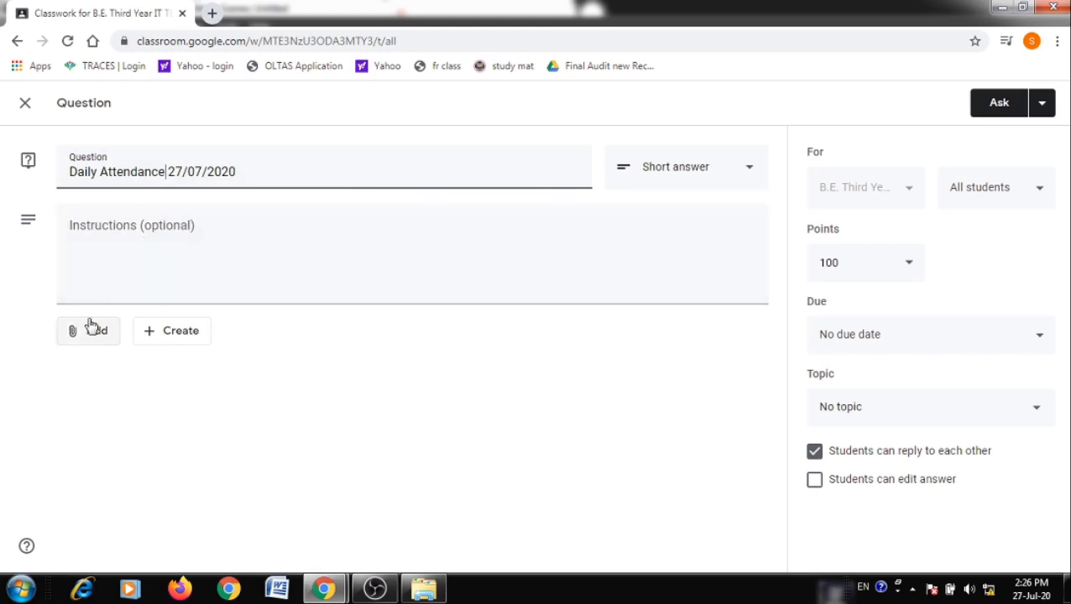
Make the question multiple choice with 'Present' as its first option and no attachment
{"action": "left_click", "coordinate": [690, 183]}
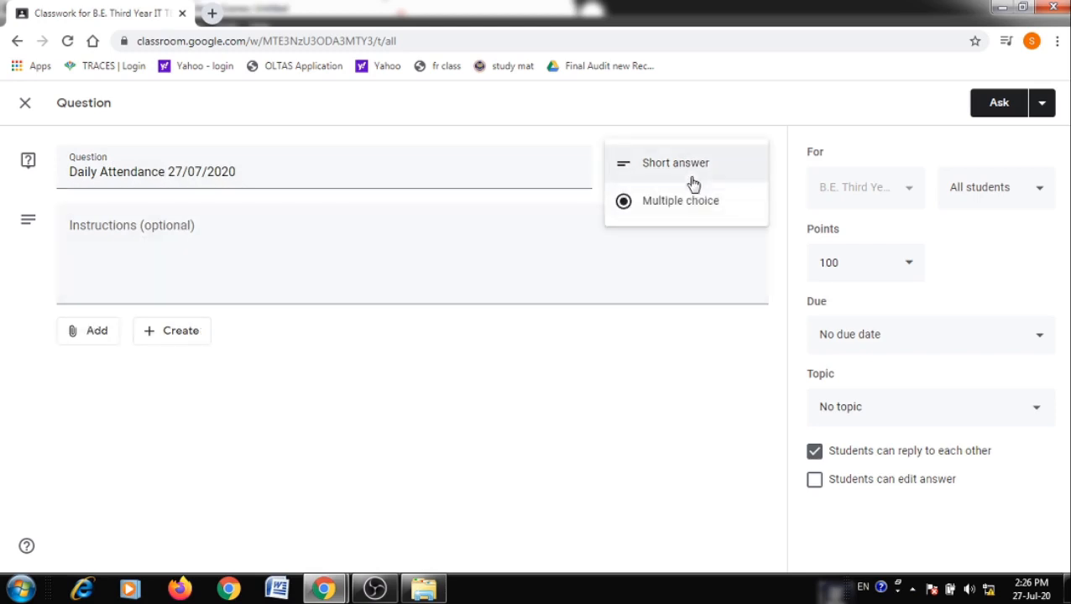
{"action": "left_click", "coordinate": [676, 204]}
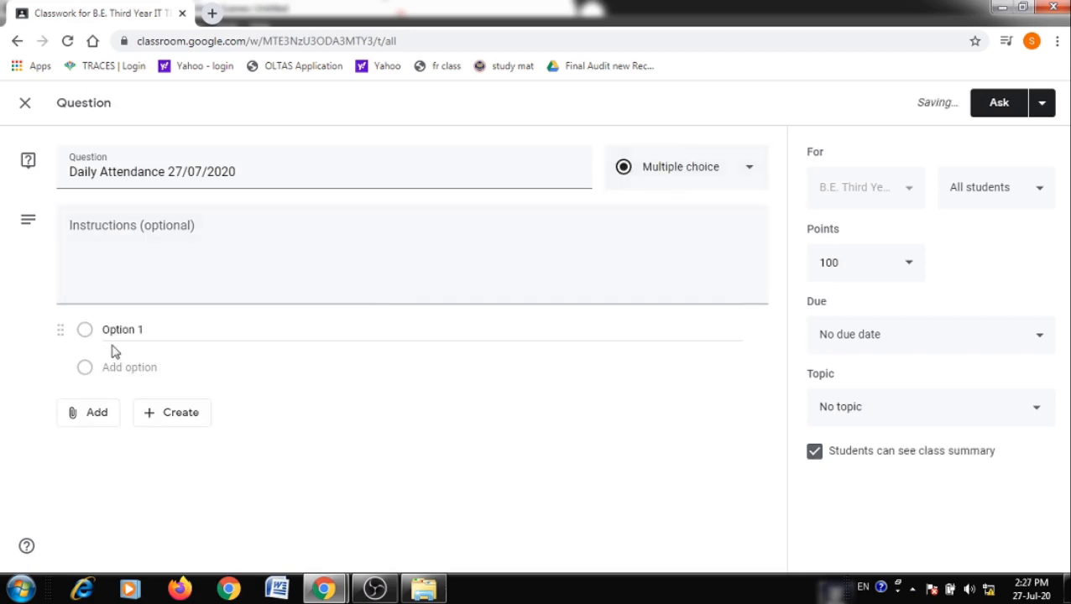
{"action": "left_click", "coordinate": [133, 331]}
{"action": "type", "text": "P"}
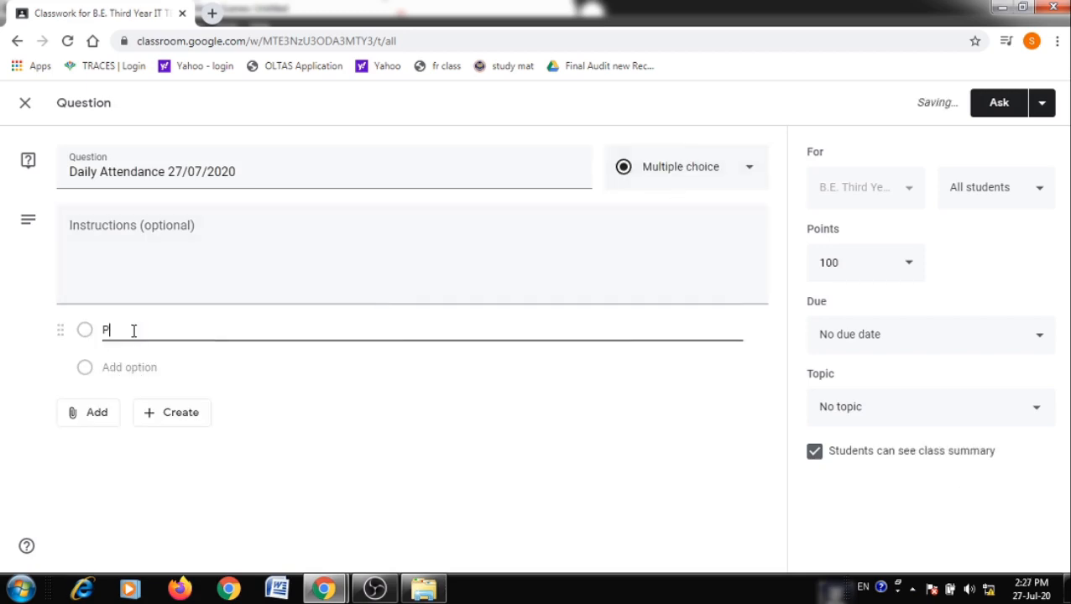
{"action": "type", "text": "resent"}
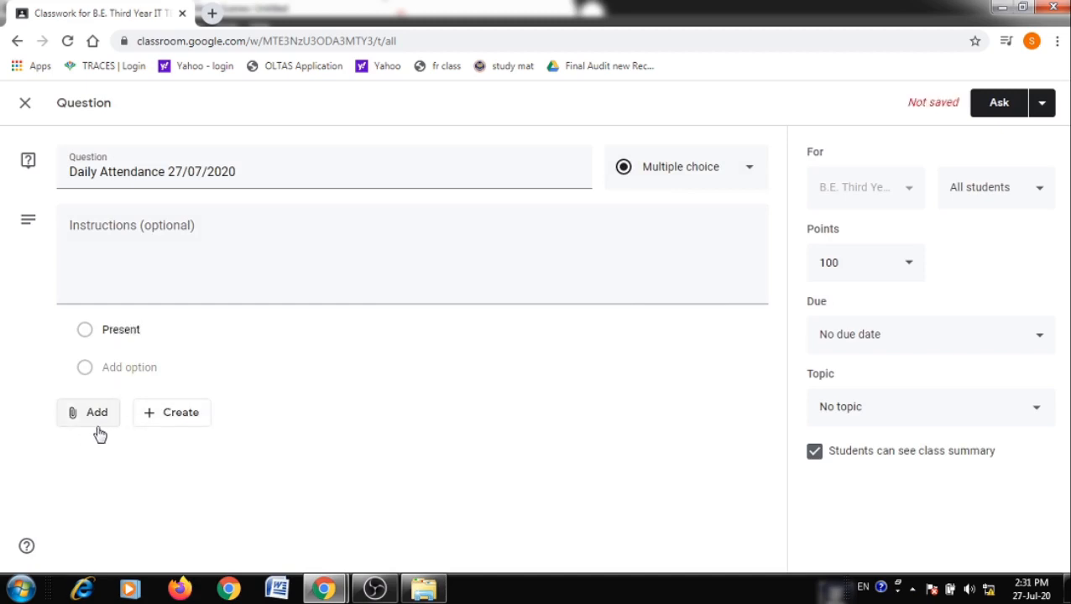
{"action": "left_click", "coordinate": [100, 423]}
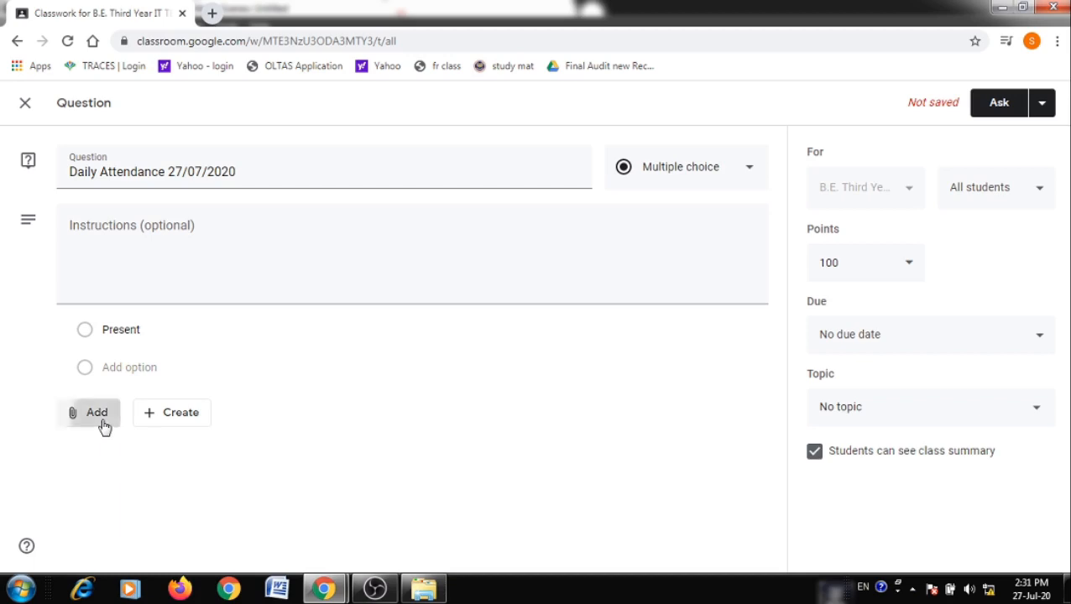
{"action": "left_click", "coordinate": [370, 445]}
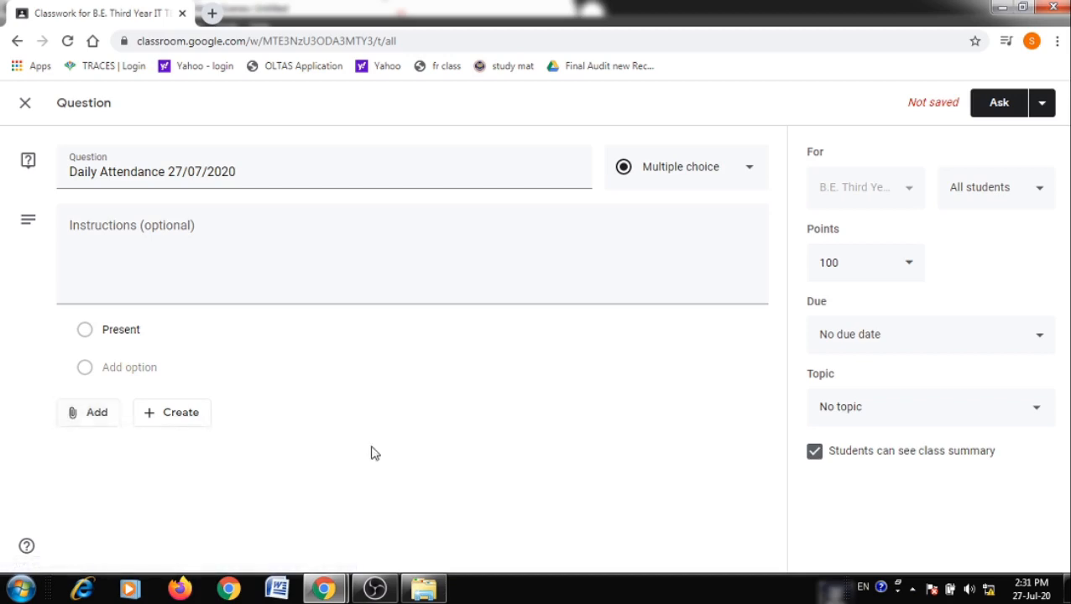
Make the question ungraded and due Jul 27, 2020 at 2:59 PM
{"action": "left_click", "coordinate": [895, 274]}
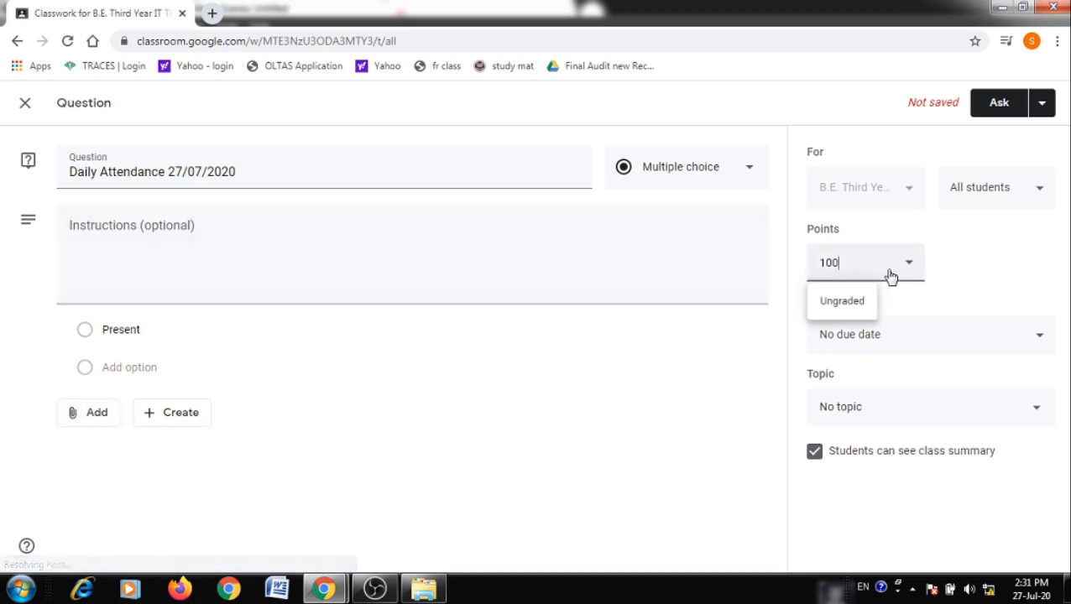
{"action": "left_click", "coordinate": [857, 302]}
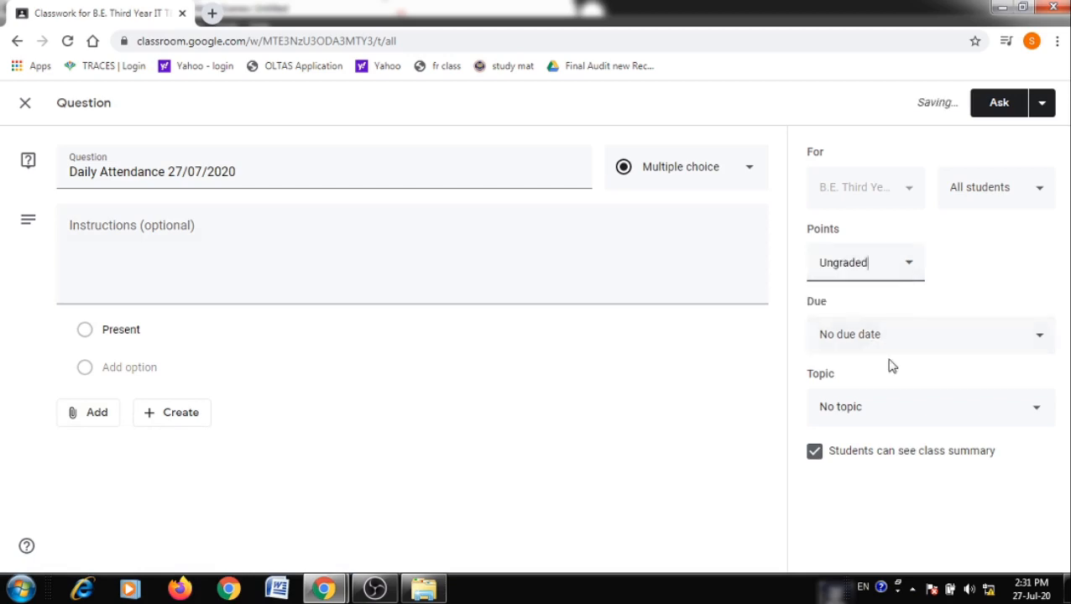
{"action": "left_click", "coordinate": [889, 351]}
{"action": "left_click", "coordinate": [896, 412]}
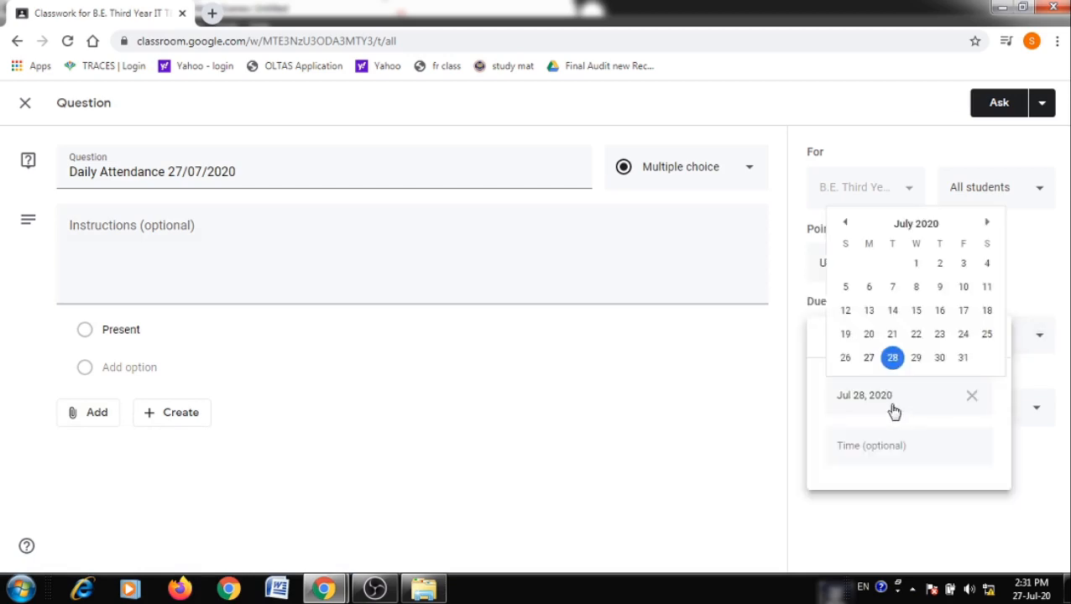
{"action": "left_click", "coordinate": [870, 357]}
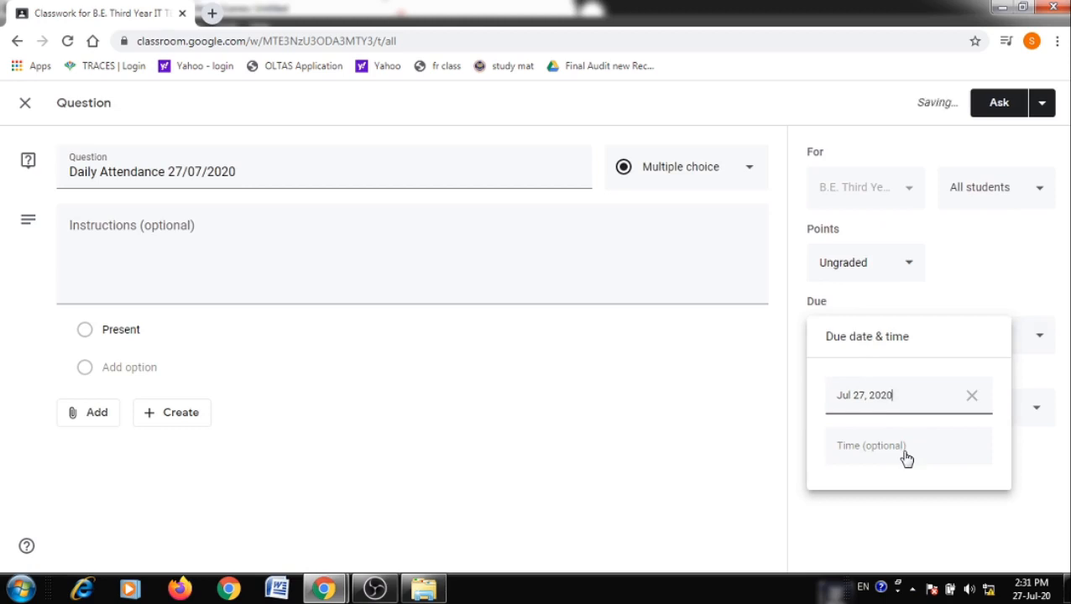
{"action": "left_click", "coordinate": [906, 456]}
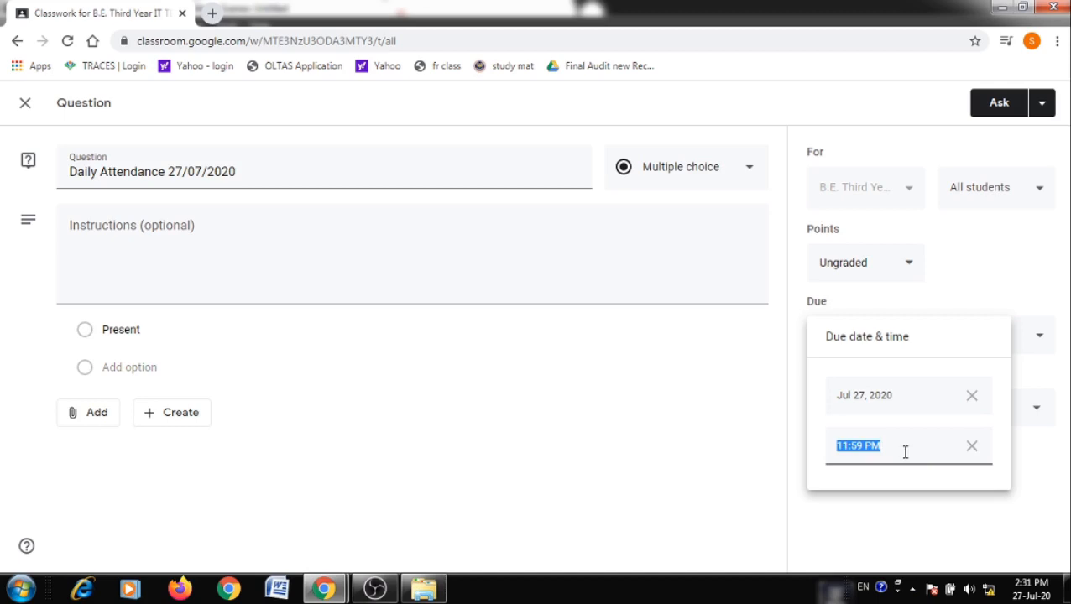
{"action": "type", "text": "2.59pm"}
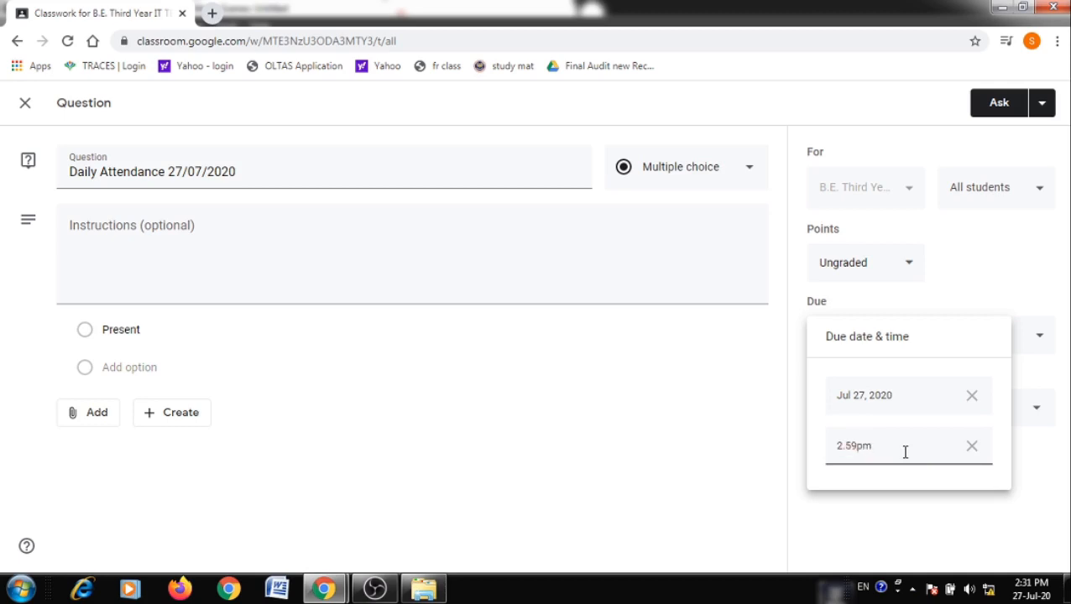
{"action": "left_click", "coordinate": [755, 441]}
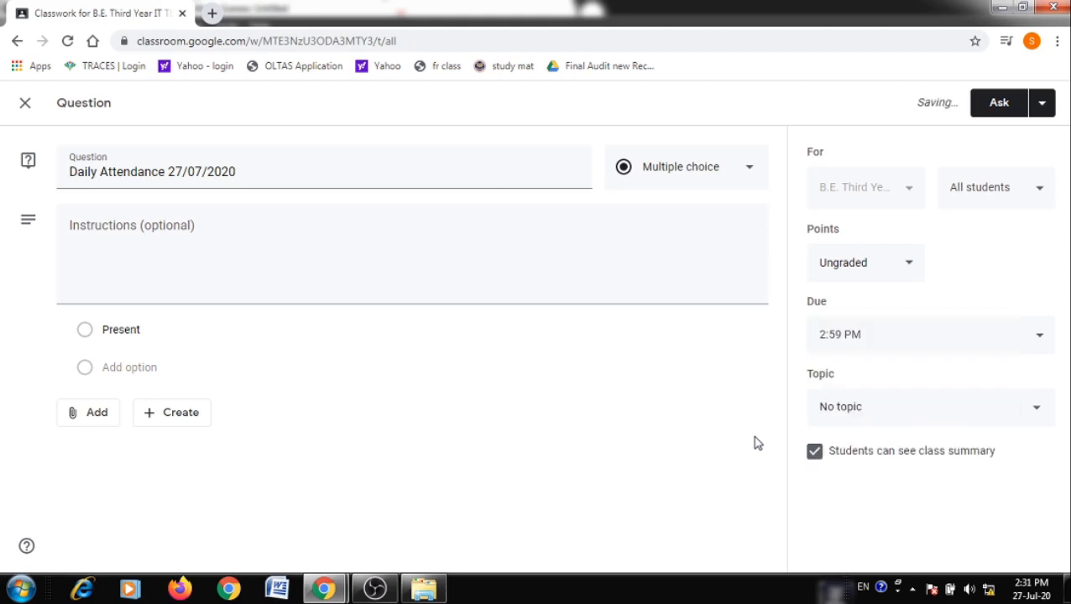
File the question under the Attendance topic and view the other posting options
{"action": "left_click", "coordinate": [888, 419]}
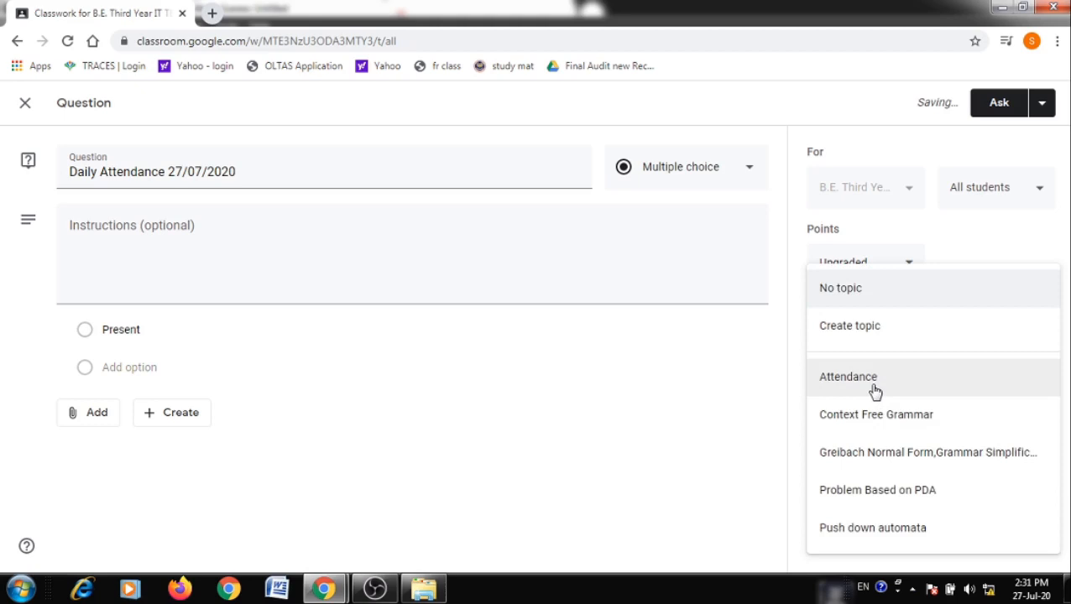
{"action": "left_click", "coordinate": [876, 392]}
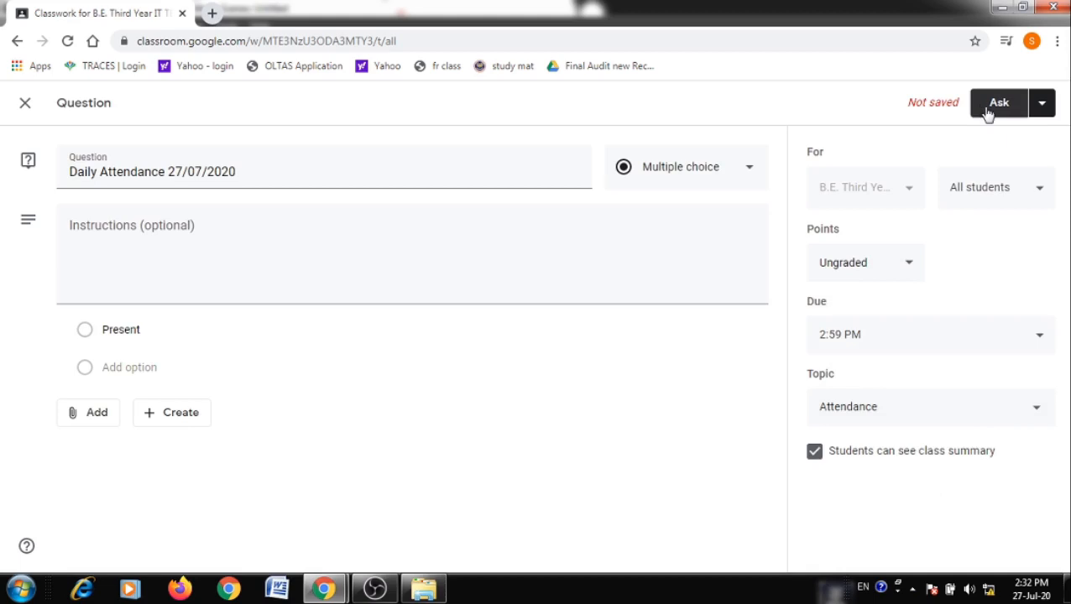
{"action": "left_click", "coordinate": [1042, 104]}
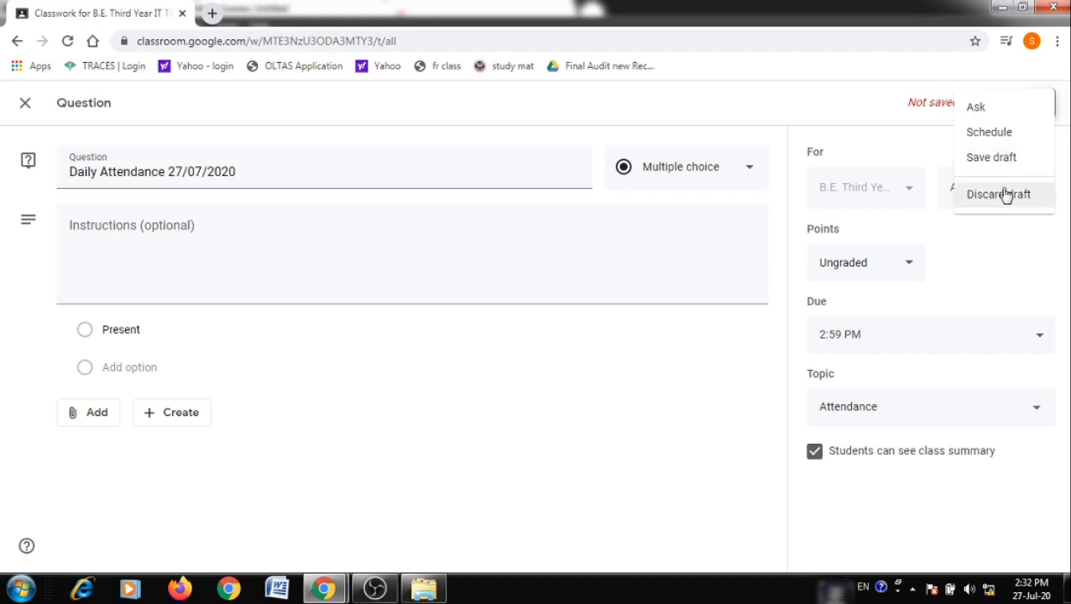
Ask the Daily Attendance question to all students, then view the Stream in the student's window
{"action": "left_click", "coordinate": [915, 120]}
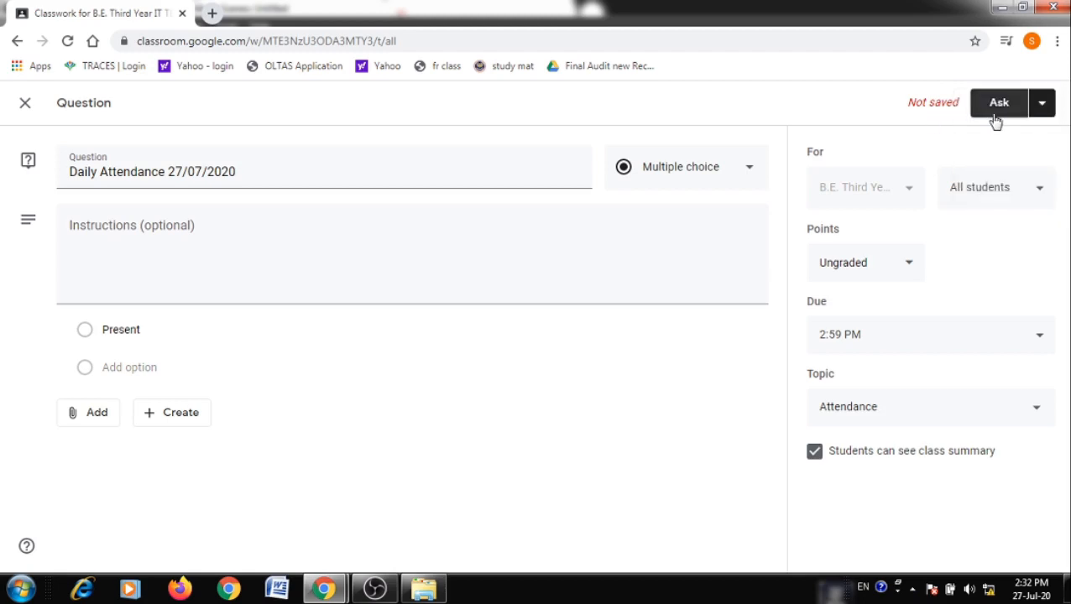
{"action": "left_click", "coordinate": [996, 113]}
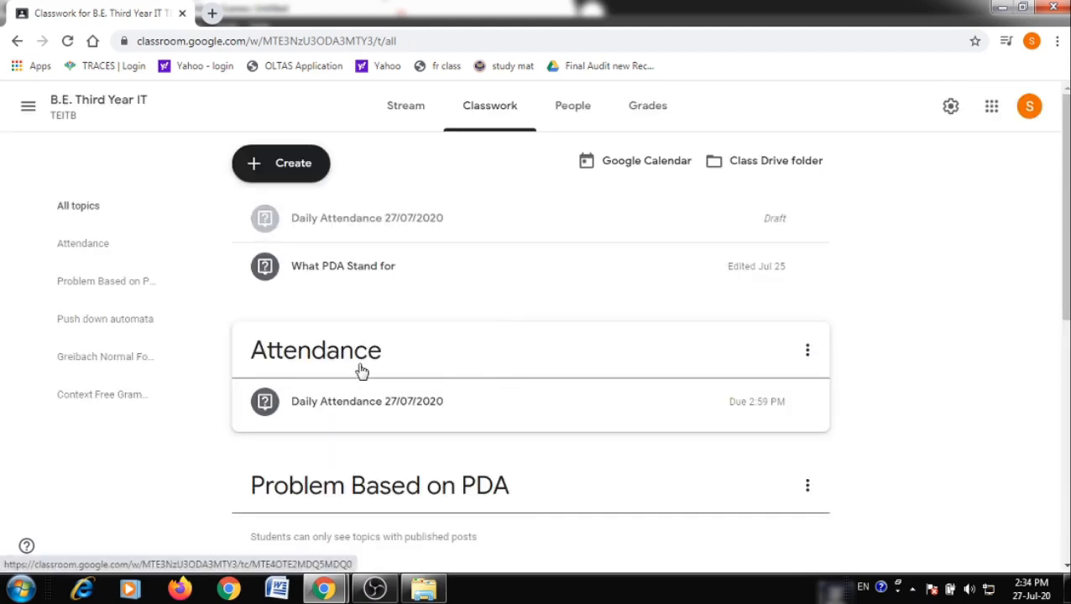
{"action": "left_click", "coordinate": [425, 118]}
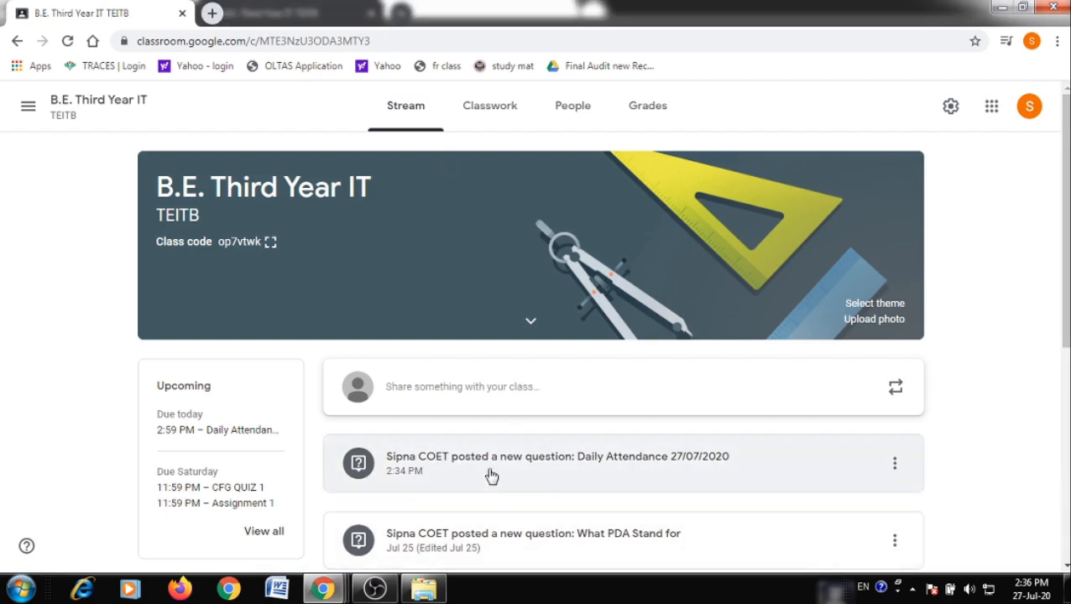
{"action": "key", "text": "alt+Tab"}
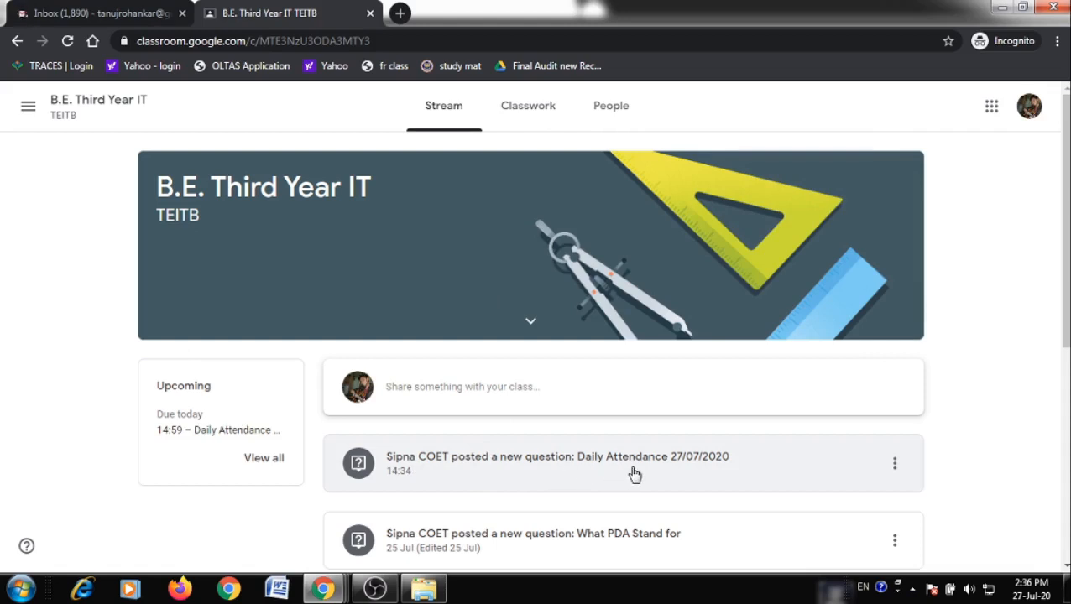
As the student, answer Present and hand in Daily Attendance, then return to the teacher window
{"action": "left_click", "coordinate": [520, 467]}
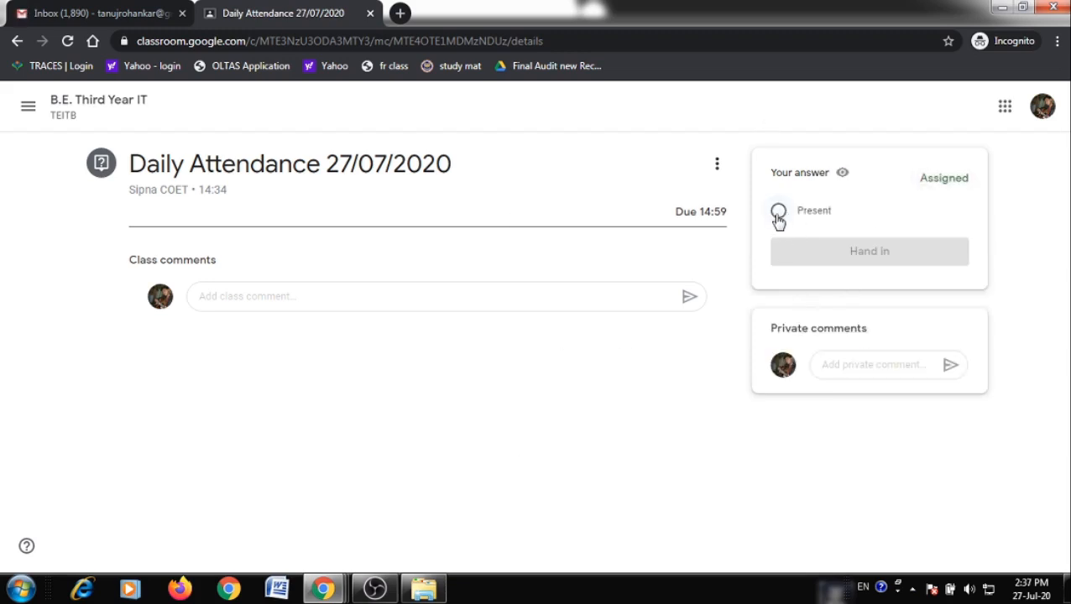
{"action": "left_click", "coordinate": [779, 215]}
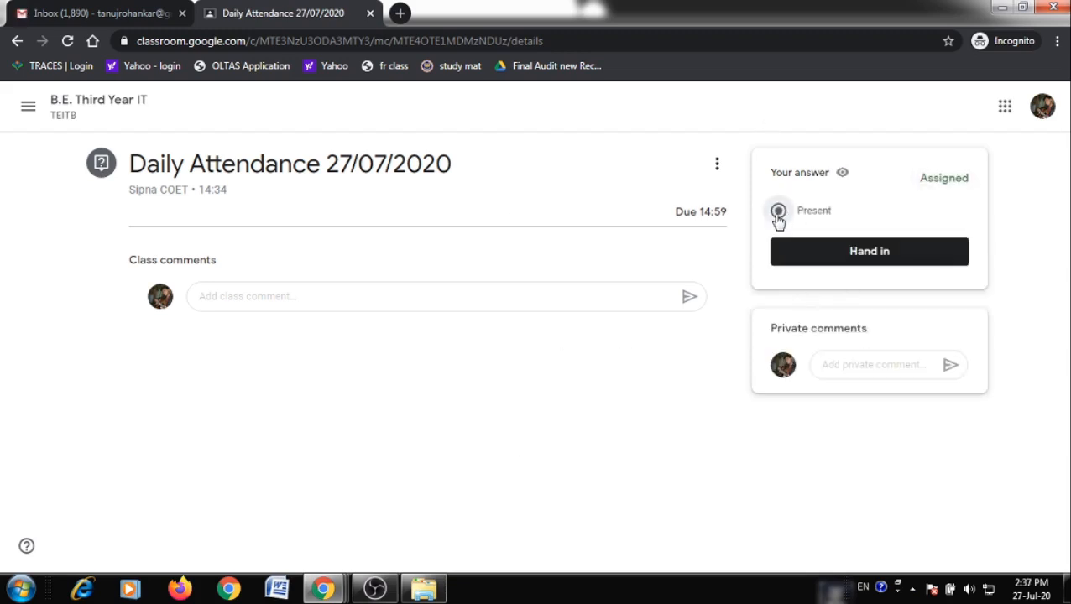
{"action": "left_click", "coordinate": [830, 261]}
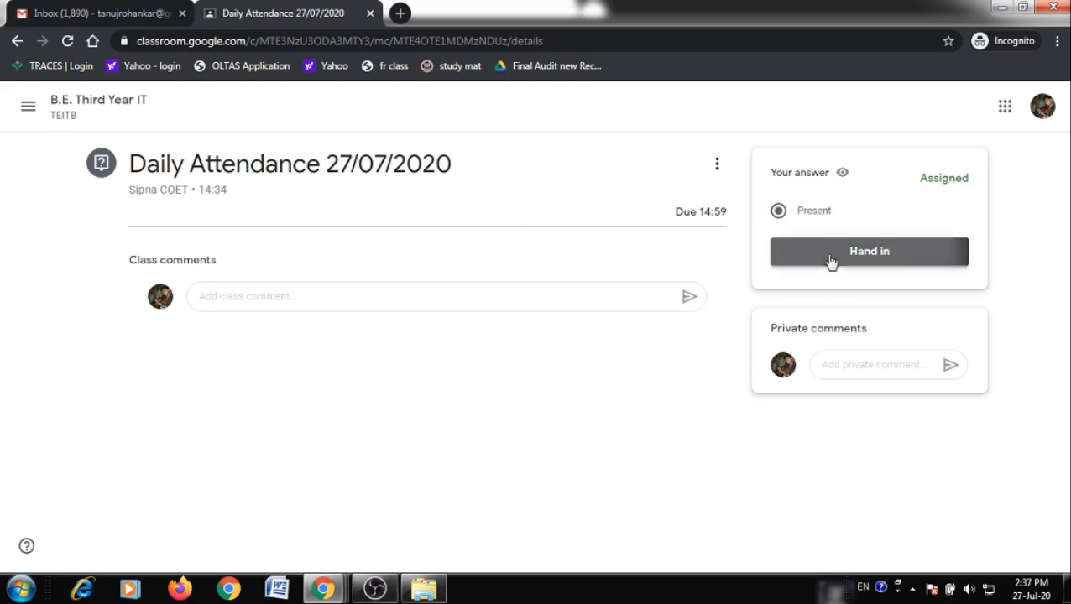
{"action": "left_click", "coordinate": [640, 371]}
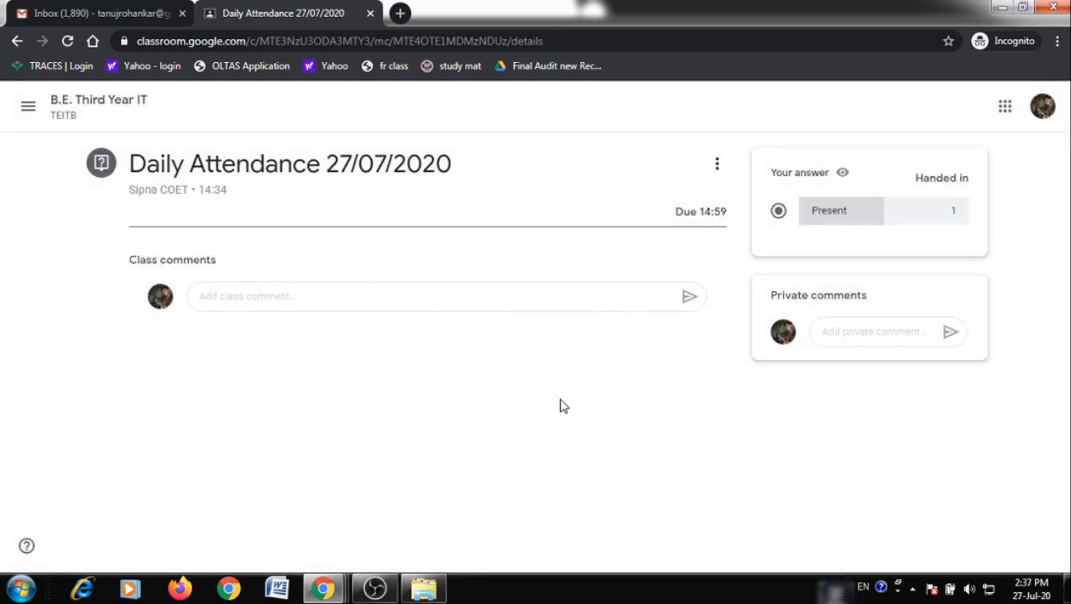
{"action": "key", "text": "alt+Tab"}
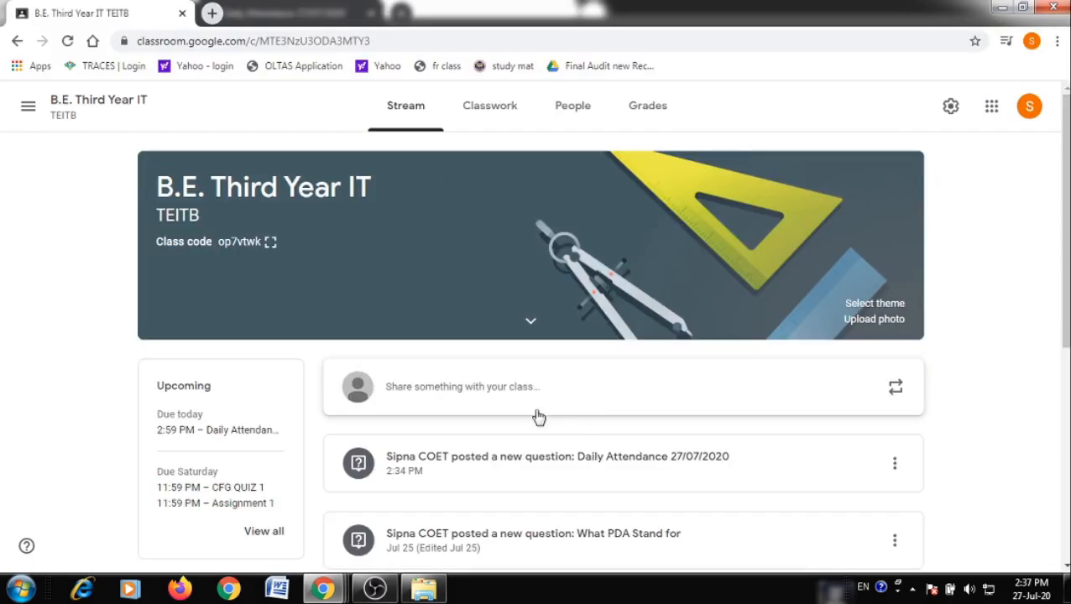
Open the Turned in answers for Daily Attendance 27/07/2020 from the Classwork list
{"action": "left_click", "coordinate": [457, 124]}
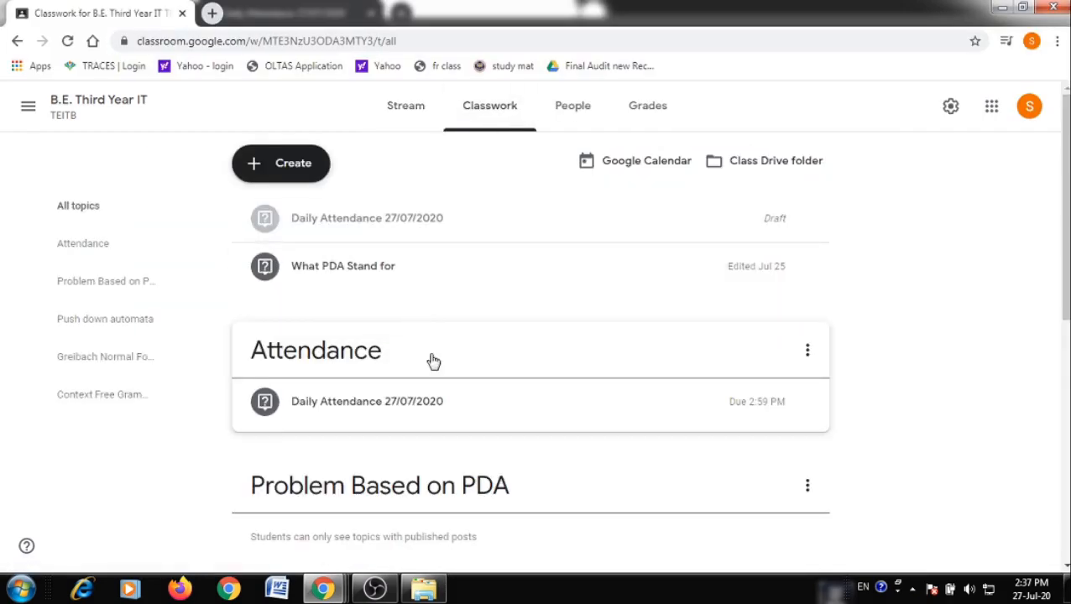
{"action": "left_click", "coordinate": [378, 405]}
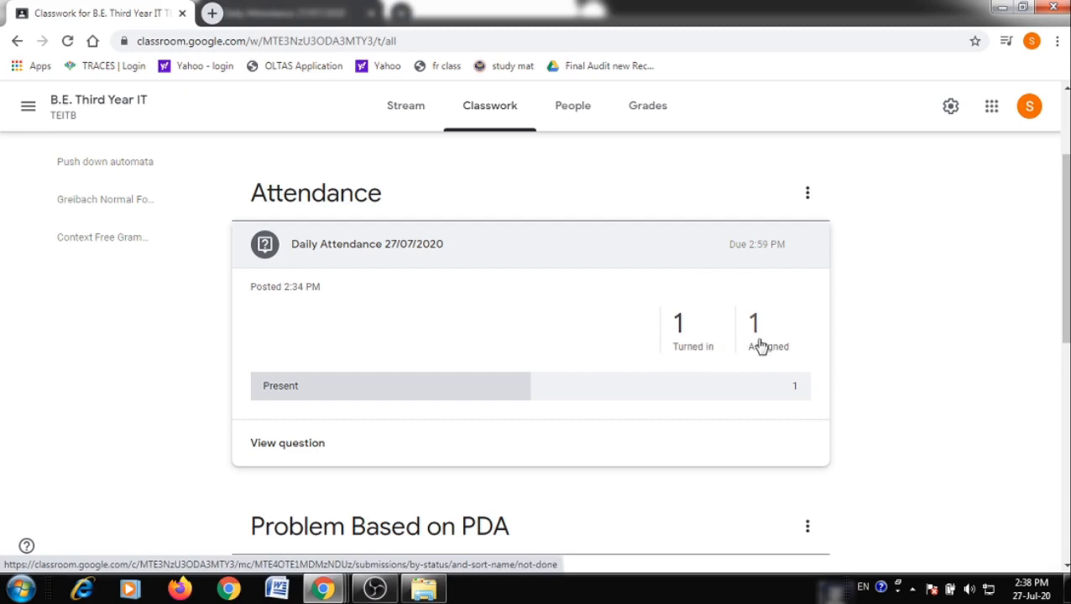
{"action": "left_click", "coordinate": [681, 345]}
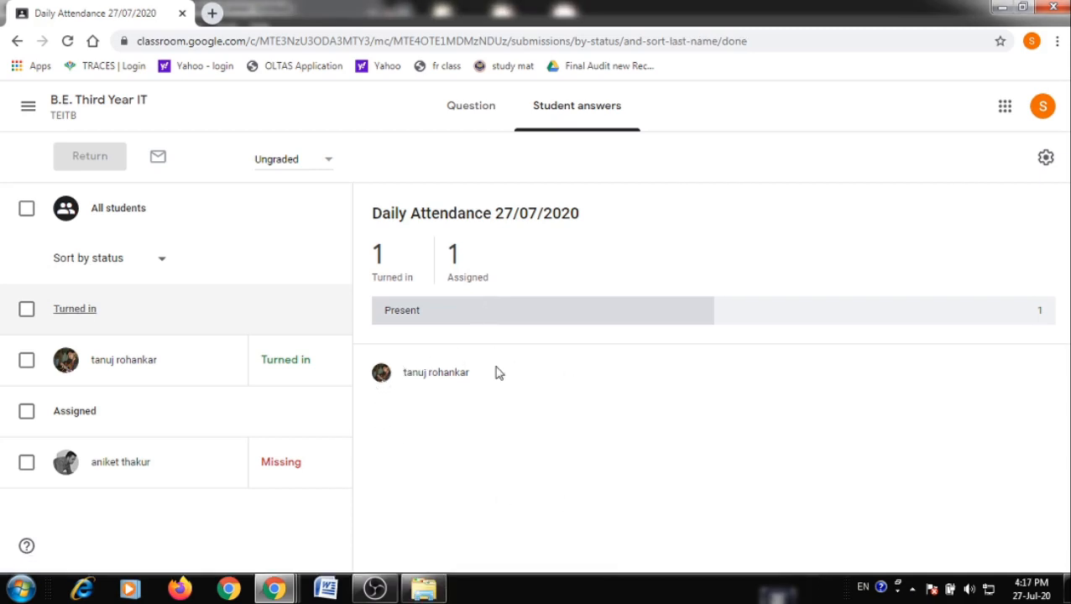
{"action": "left_click_drag", "start_coordinate": [477, 375], "coordinate": [413, 372]}
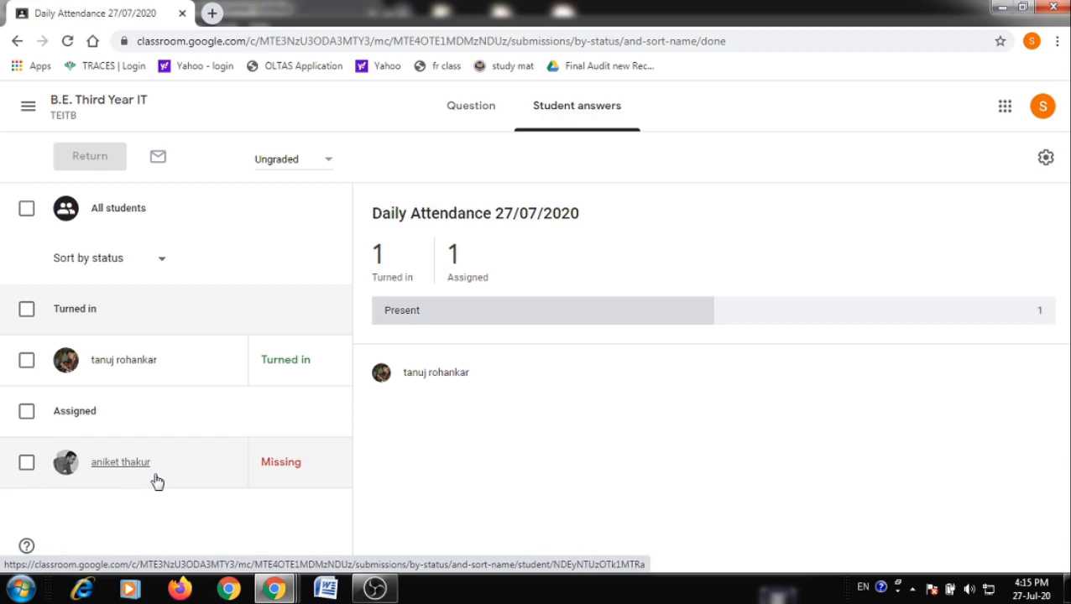
{"action": "left_click", "coordinate": [282, 380]}
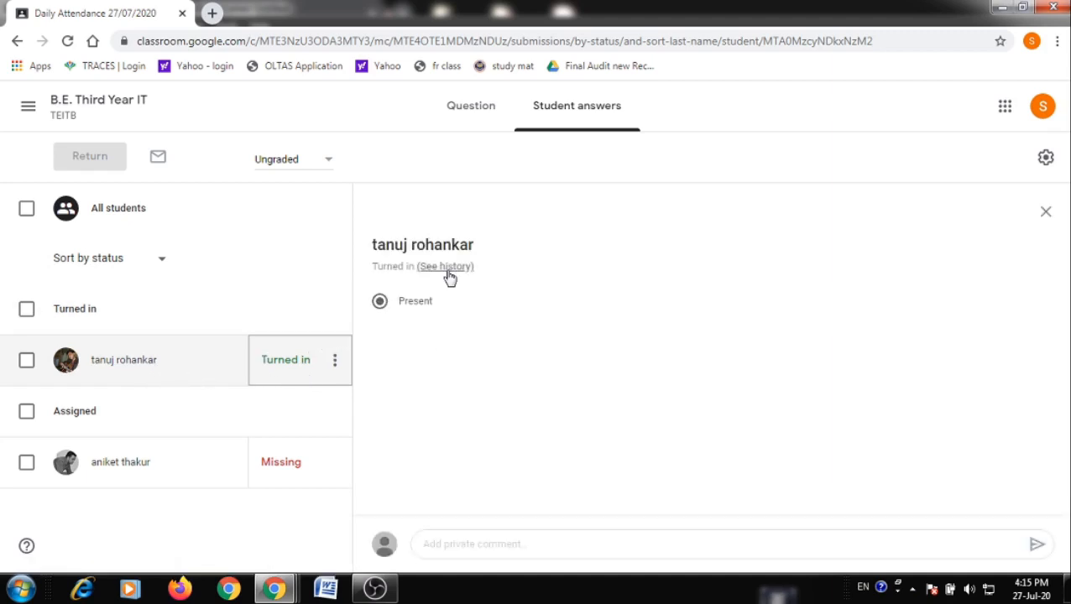
{"action": "left_click", "coordinate": [448, 272]}
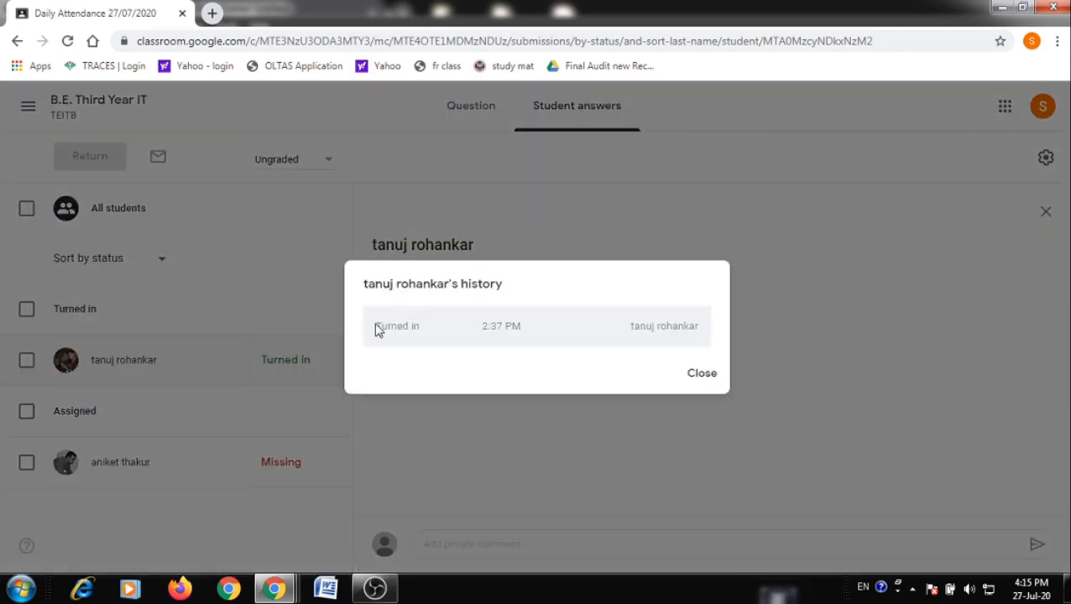
{"action": "left_click_drag", "start_coordinate": [376, 329], "coordinate": [702, 330]}
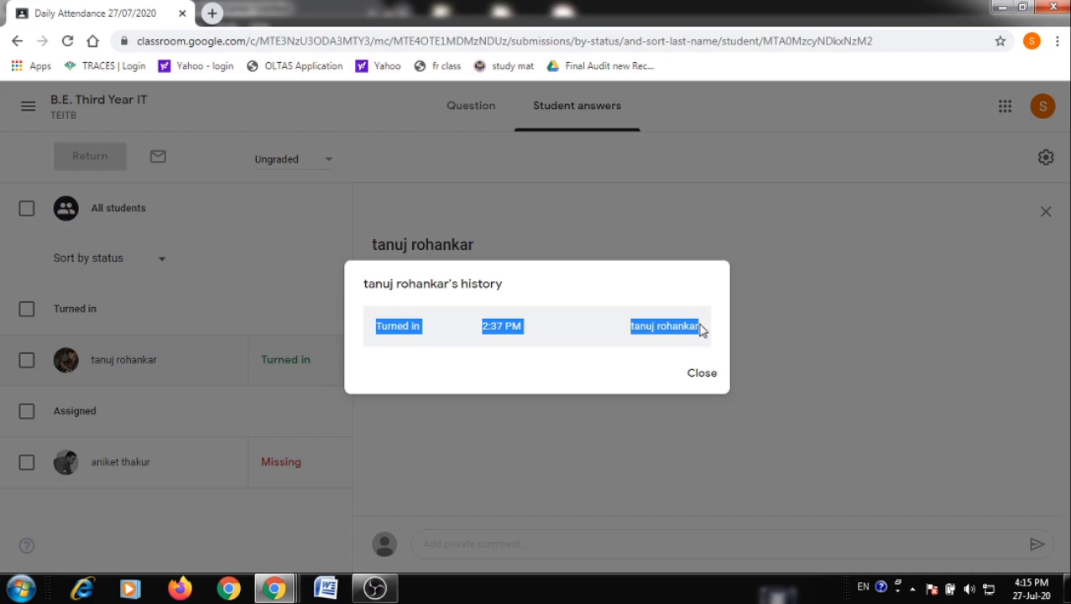
{"action": "left_click", "coordinate": [716, 380]}
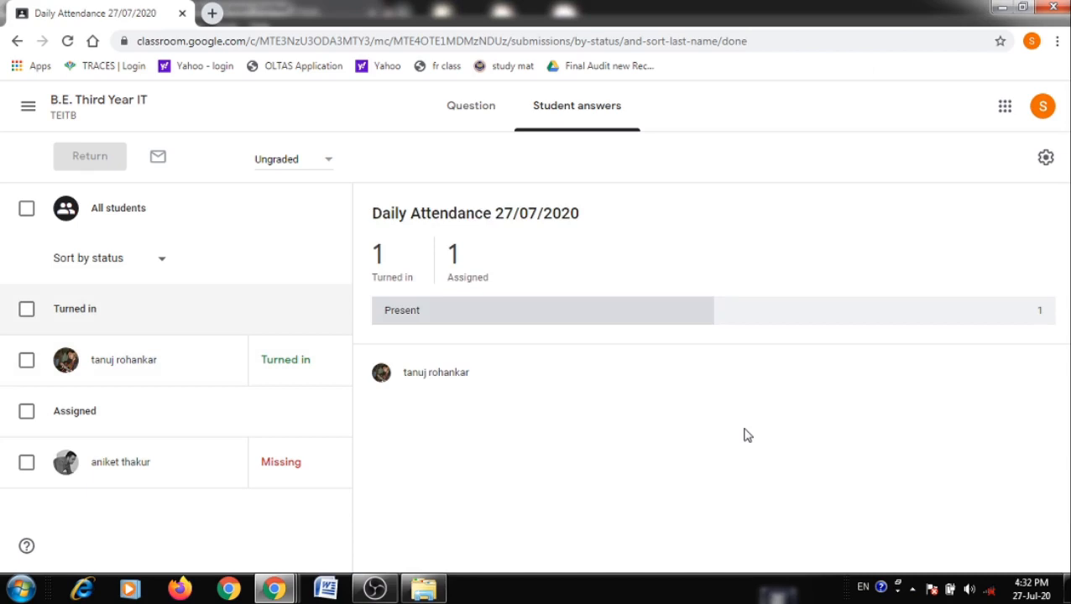
Open the class's Google Calendar from the Classwork page in a new tab
{"action": "left_click", "coordinate": [99, 106]}
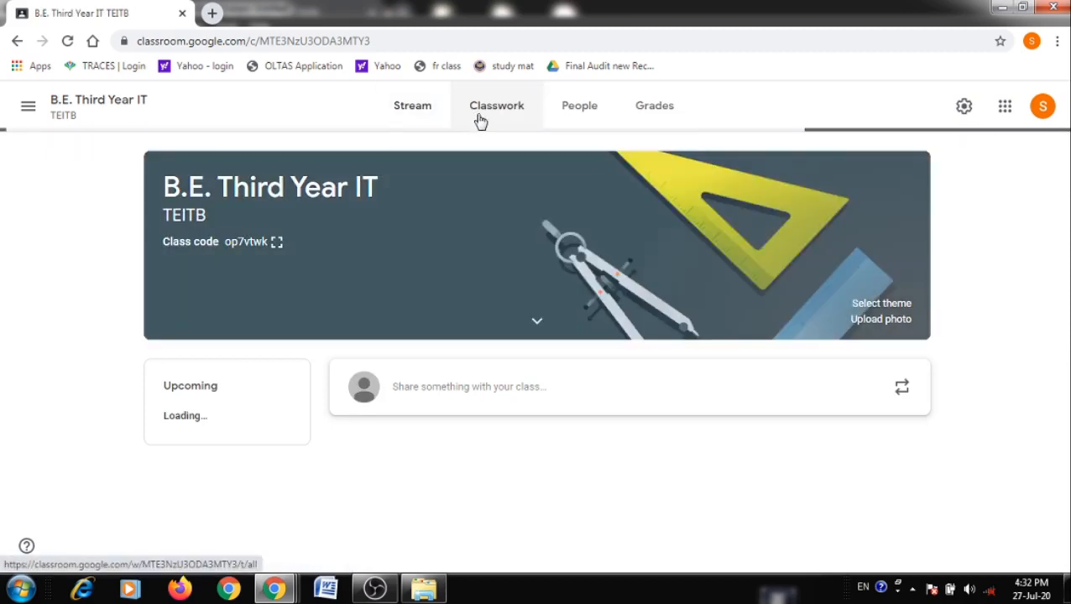
{"action": "left_click", "coordinate": [480, 121]}
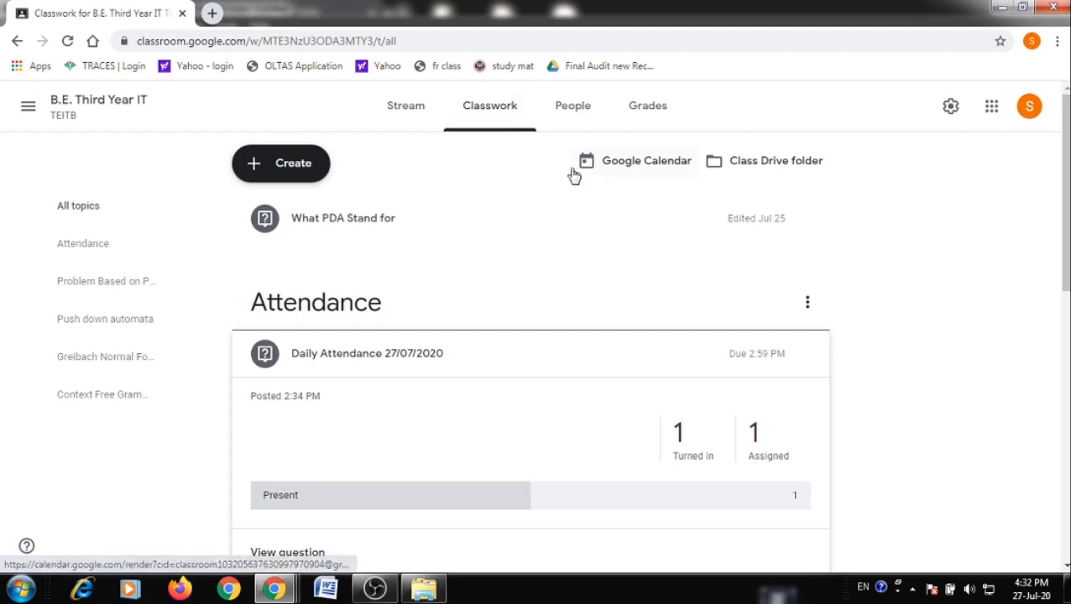
{"action": "left_click", "coordinate": [631, 174]}
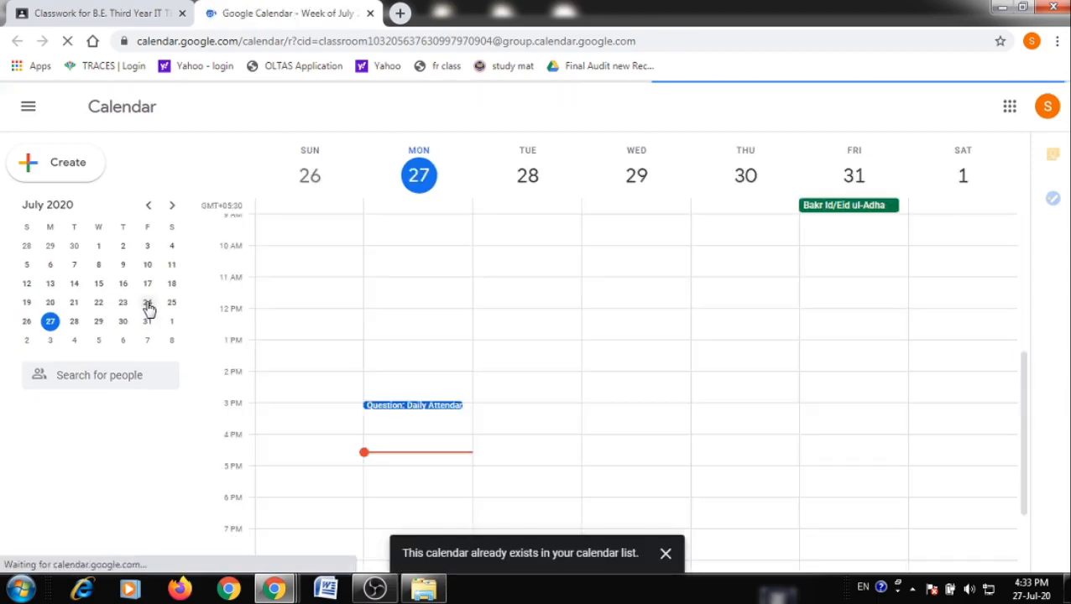
{"action": "scroll", "coordinate": [148, 308], "scroll_direction": "down", "scroll_amount": 1}
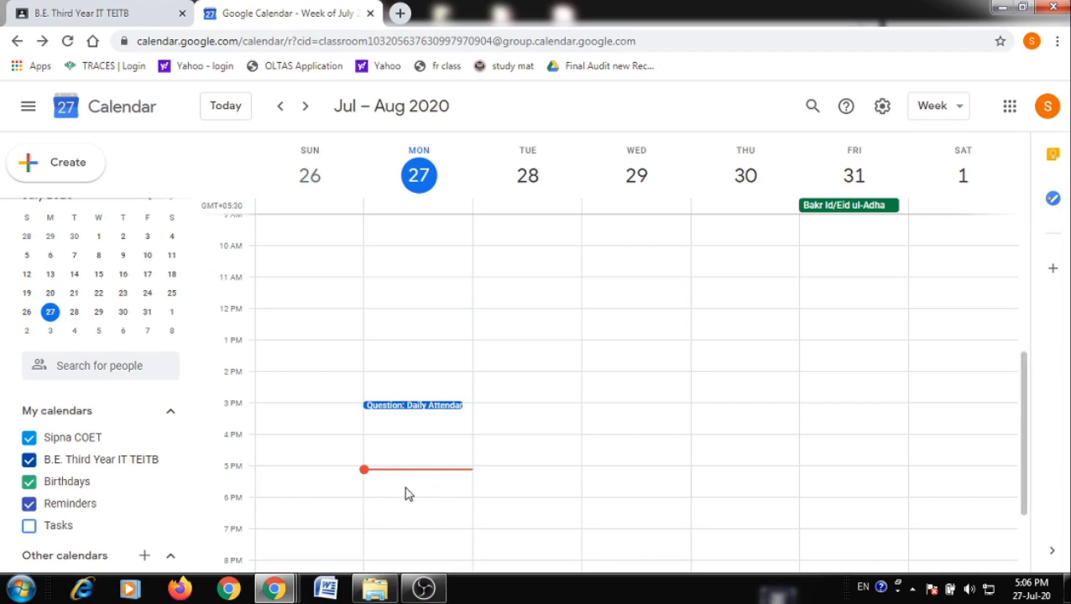
Draft a 'Classroom Meeting' event on Monday, July 27, 5:15–6:15pm in the B.E. Third Year IT TEITB calendar
{"action": "left_click", "coordinate": [406, 490]}
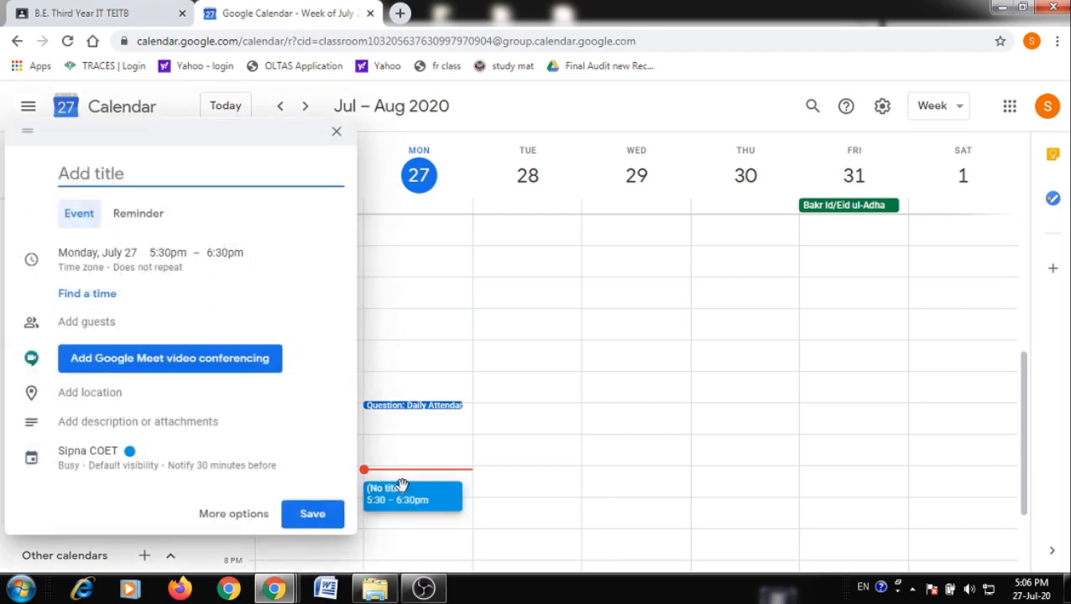
{"action": "left_click", "coordinate": [116, 454]}
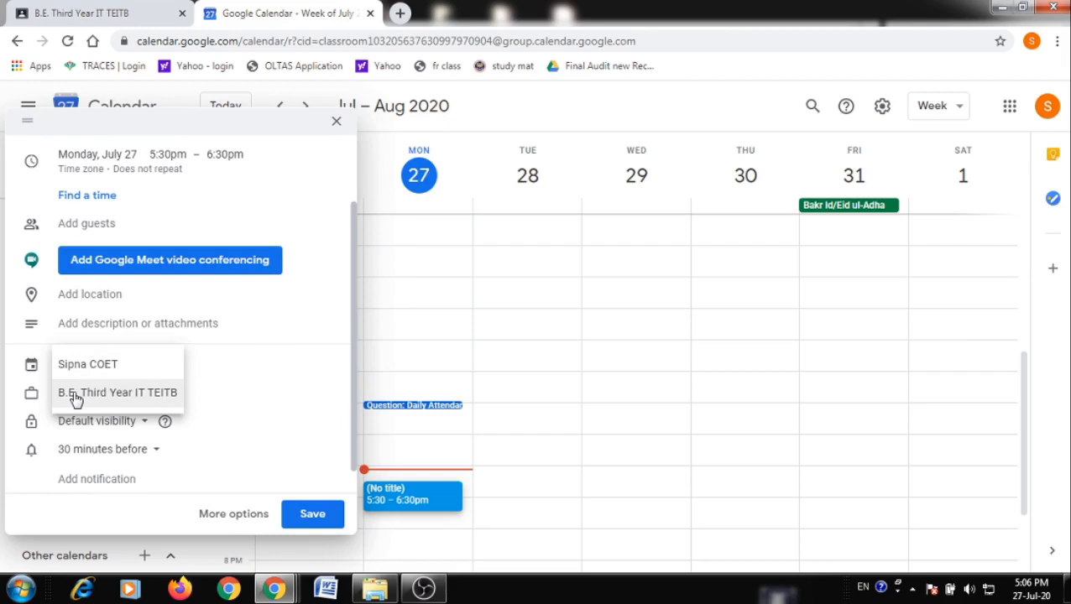
{"action": "left_click", "coordinate": [74, 398]}
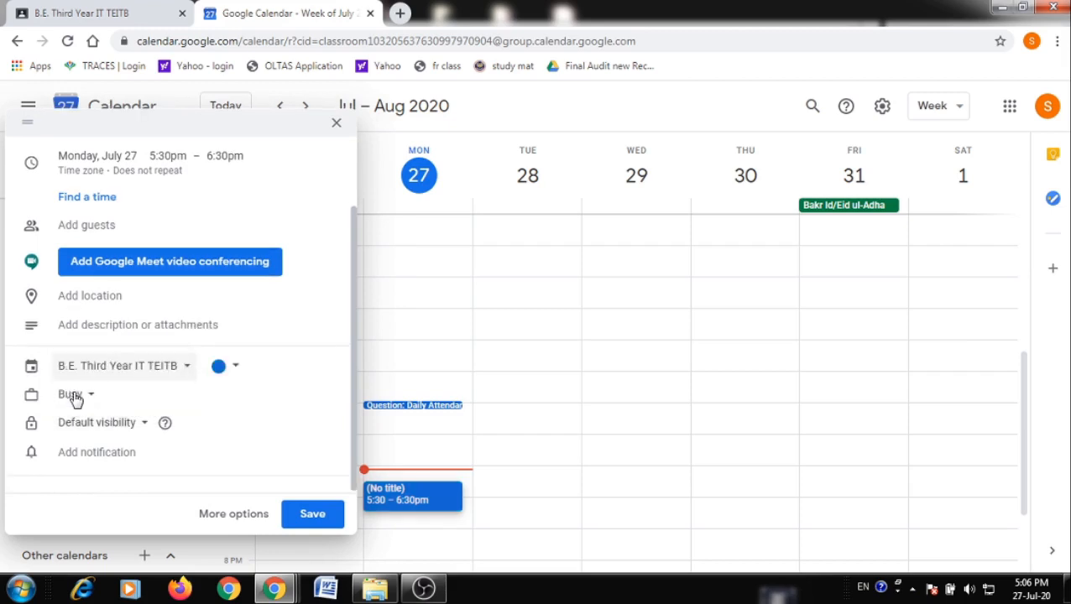
{"action": "scroll", "coordinate": [166, 370], "scroll_direction": "up", "scroll_amount": 2}
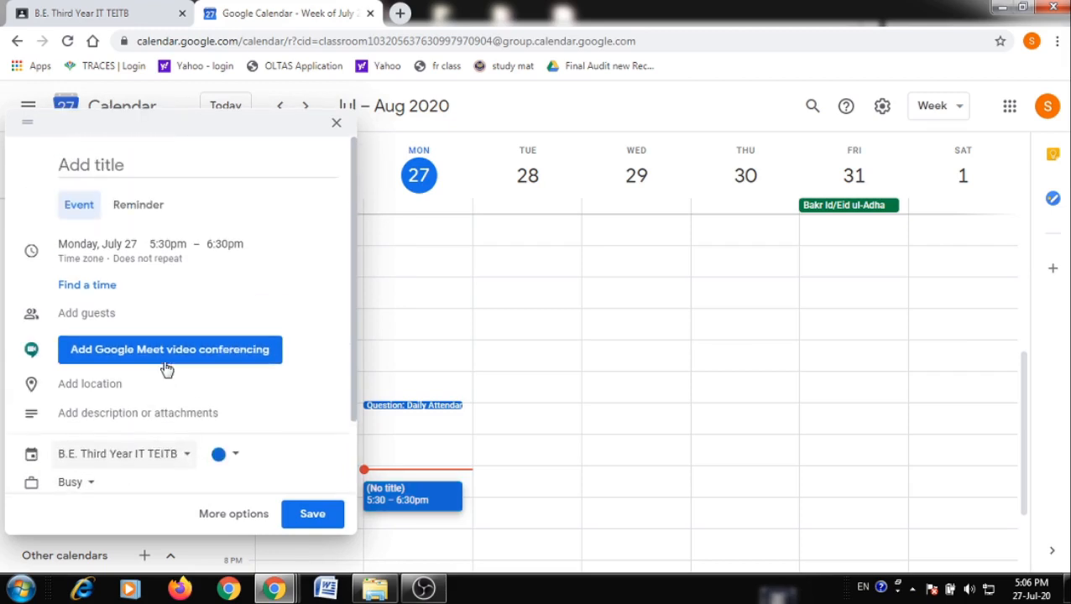
{"action": "left_click", "coordinate": [137, 170]}
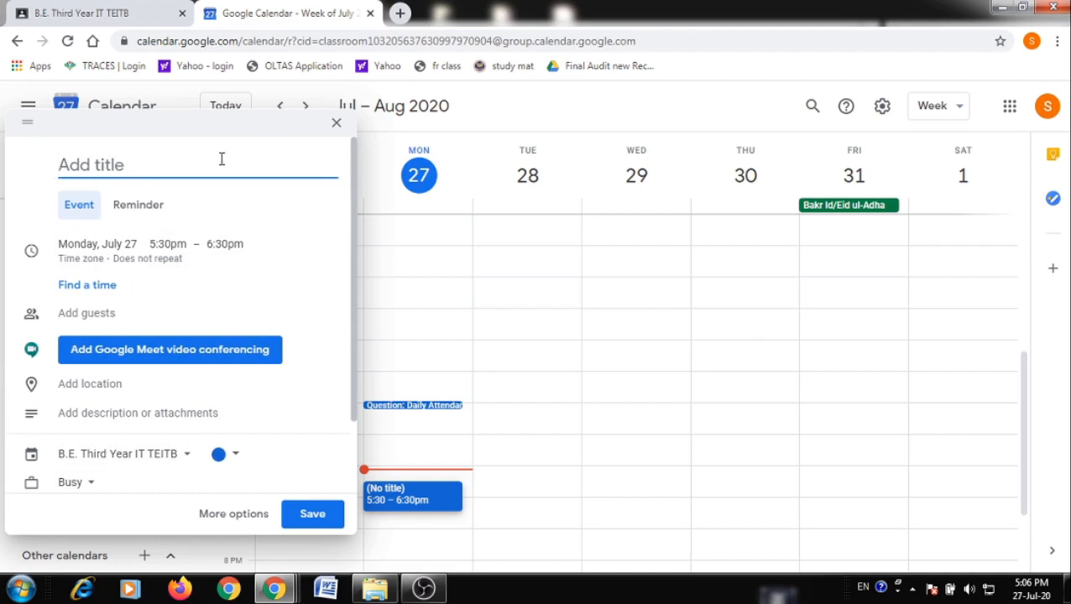
{"action": "type", "text": "Cla"}
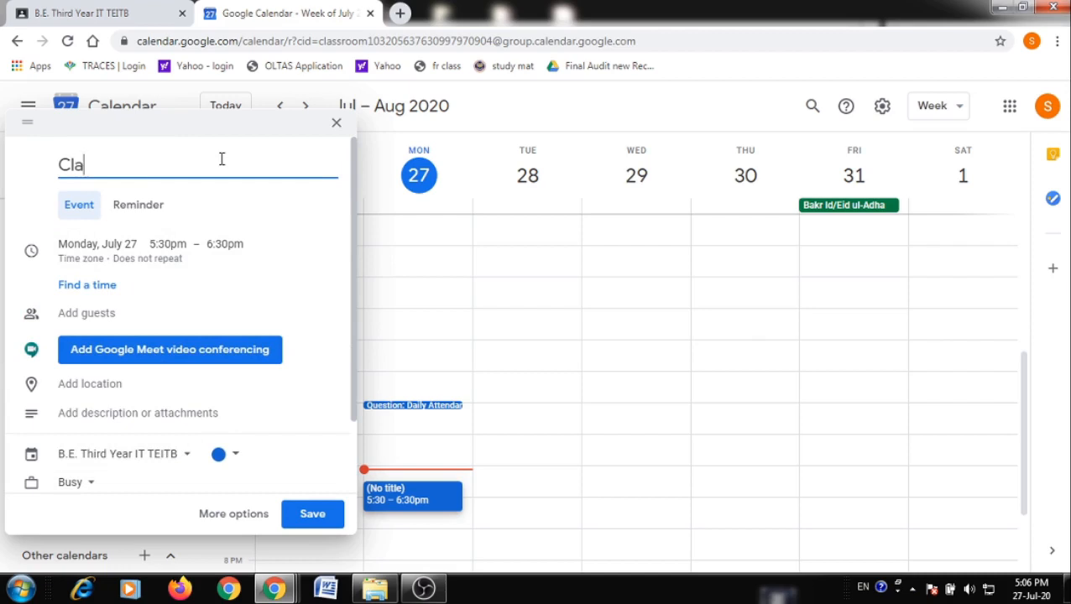
{"action": "type", "text": "ssroom Meeting"}
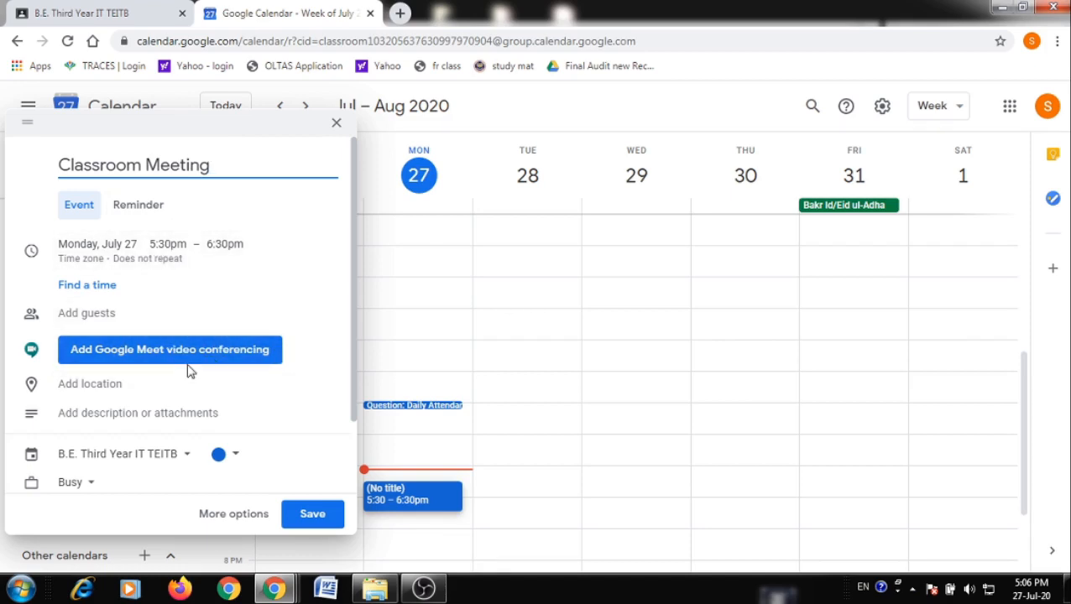
{"action": "left_click", "coordinate": [159, 252]}
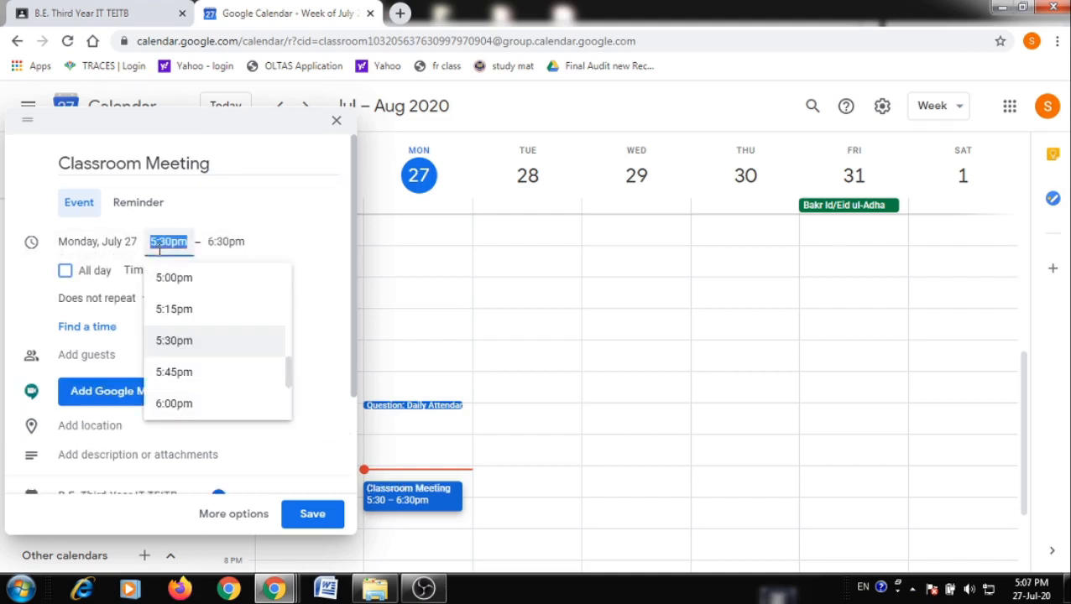
{"action": "left_click", "coordinate": [179, 309]}
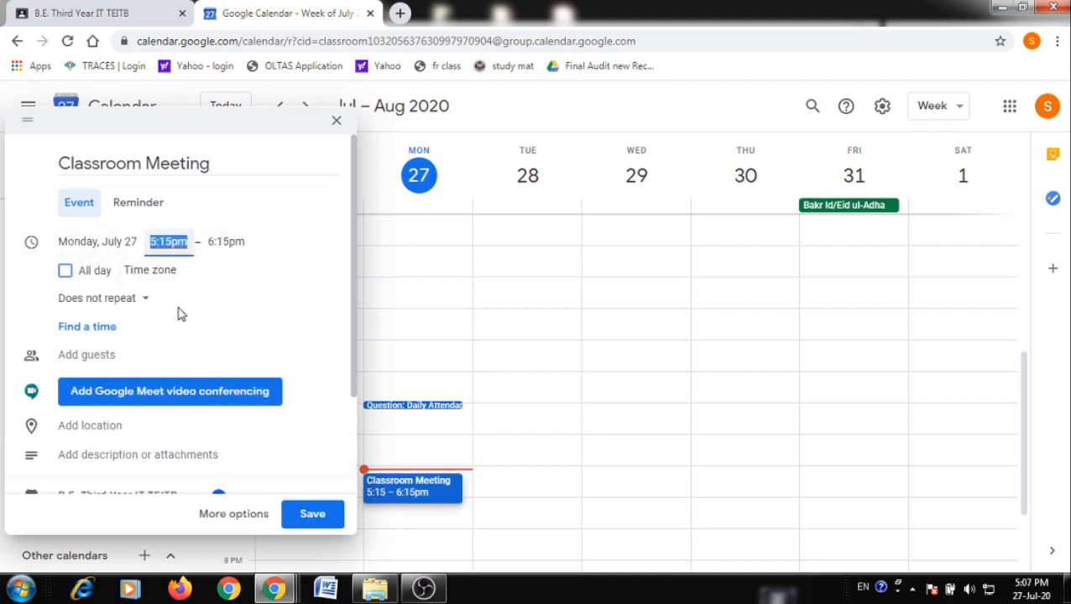
{"action": "scroll", "coordinate": [177, 327], "scroll_direction": "down", "scroll_amount": 1}
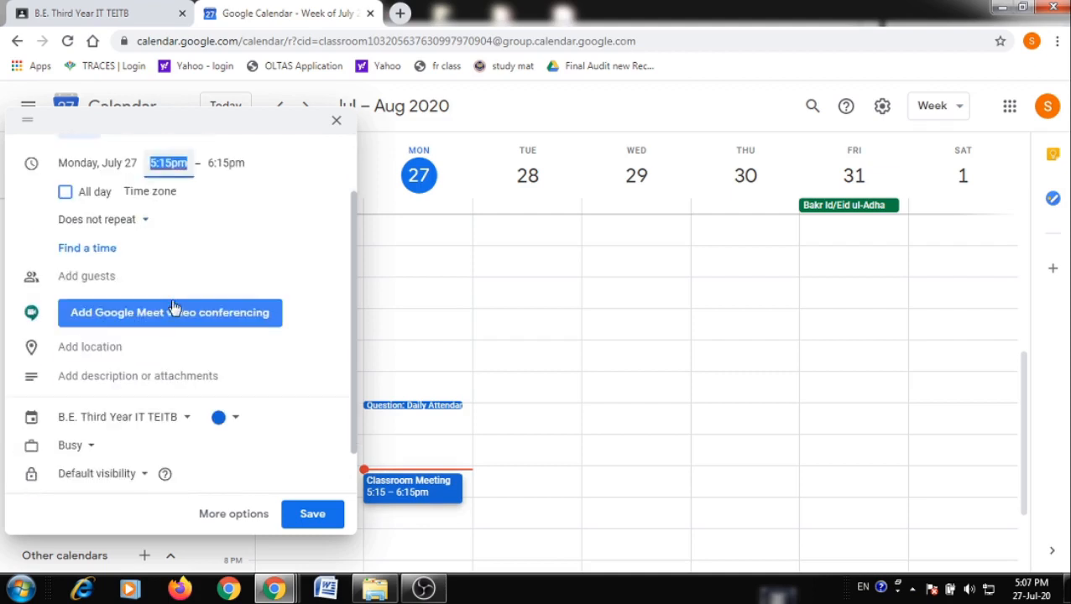
Add Google Meet conferencing to Classroom Meeting, copy the meeting link, and save the event
{"action": "left_click", "coordinate": [211, 327]}
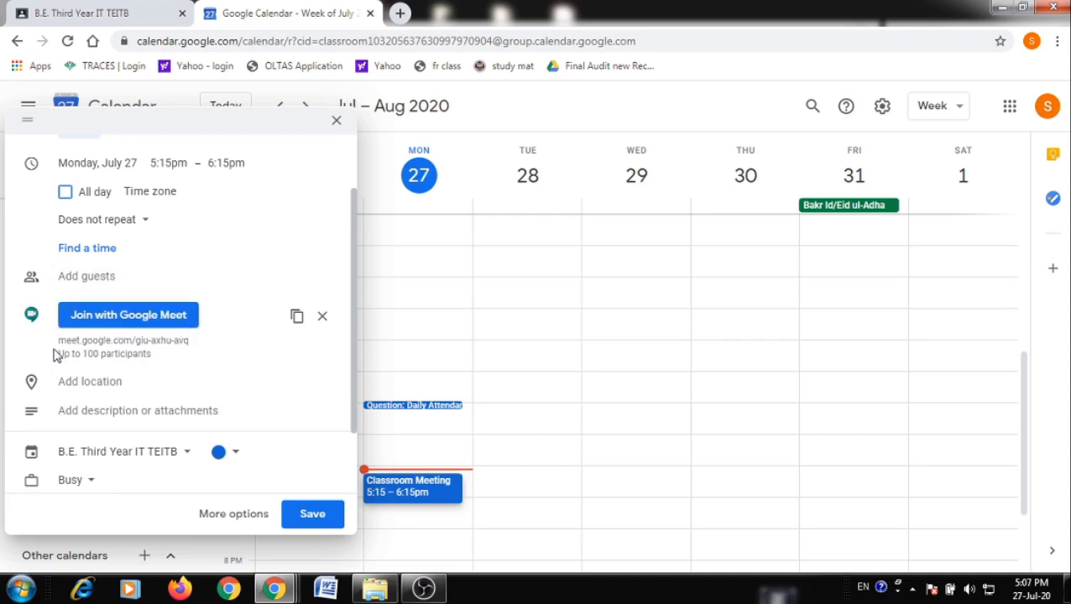
{"action": "left_click_drag", "start_coordinate": [57, 350], "coordinate": [151, 356]}
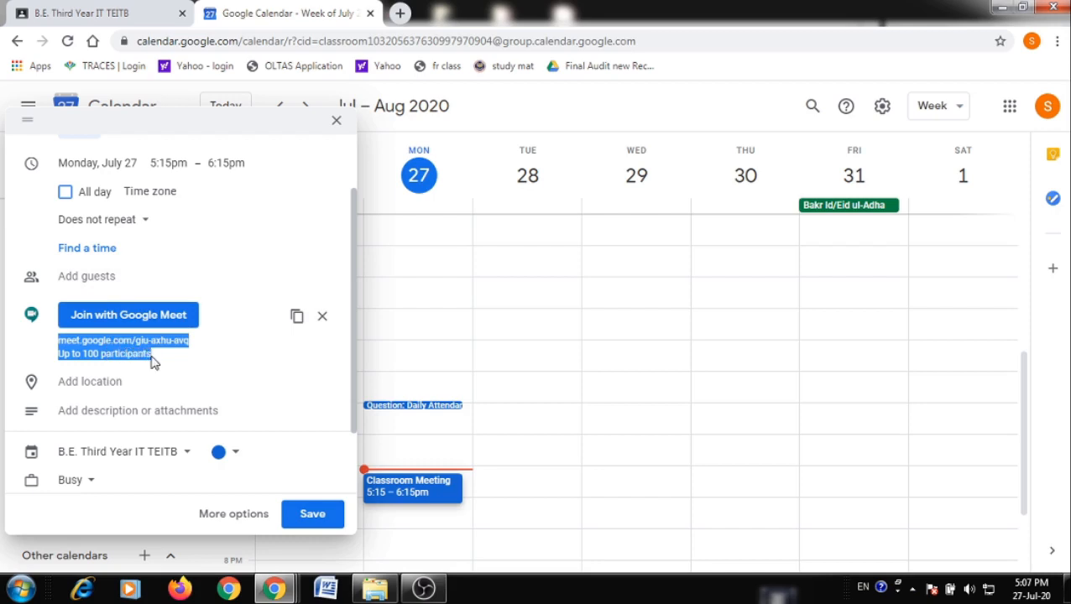
{"action": "left_click", "coordinate": [298, 318]}
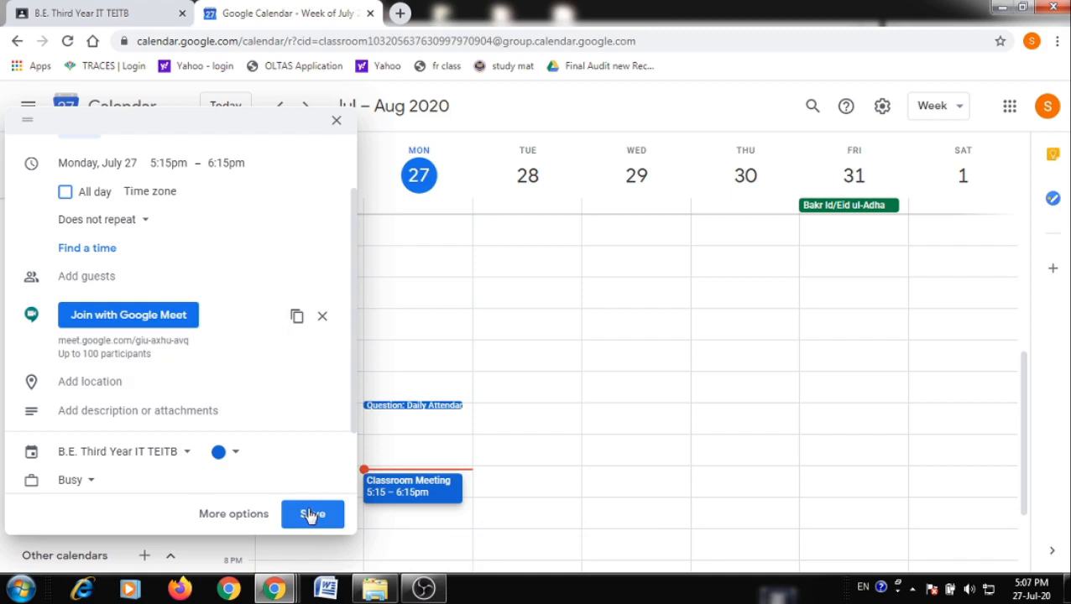
{"action": "left_click", "coordinate": [311, 514]}
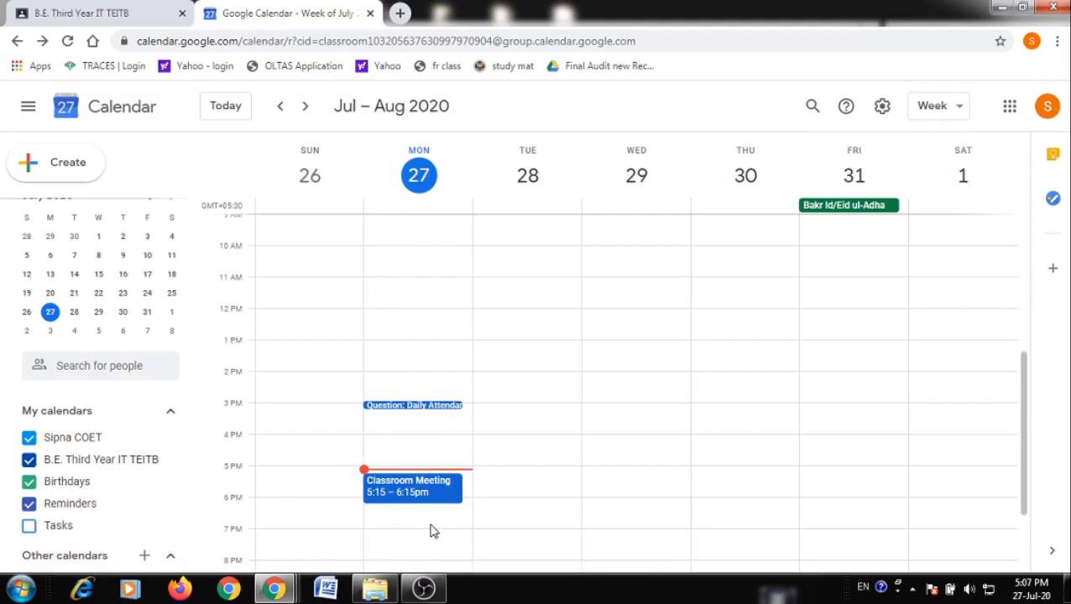
Post a Stream announcement with a 'join Live Session' line above the pasted Meet link
{"action": "left_click", "coordinate": [145, 14]}
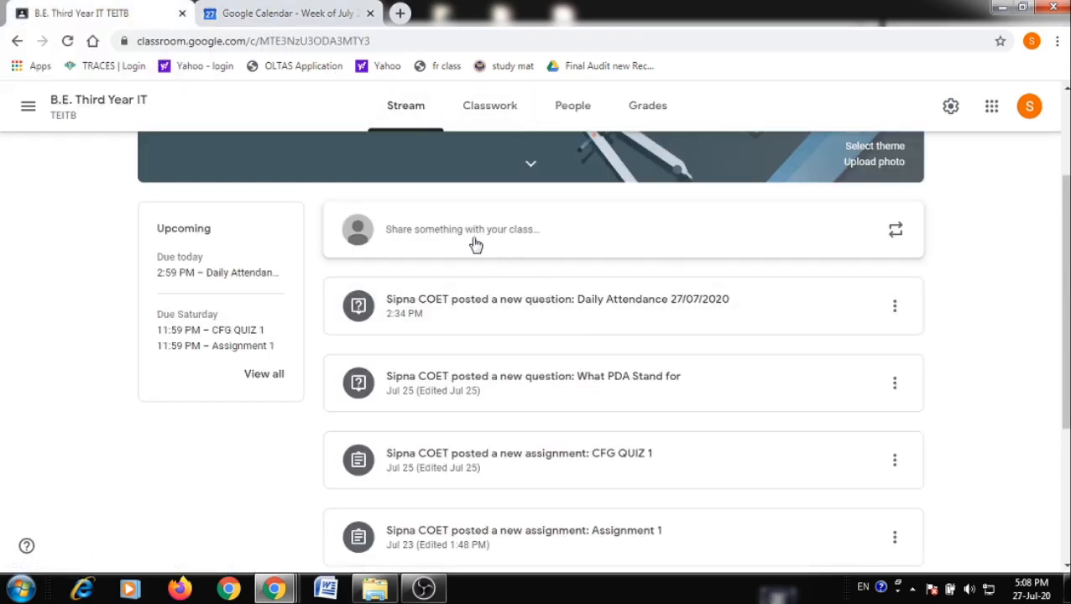
{"action": "left_click", "coordinate": [416, 235]}
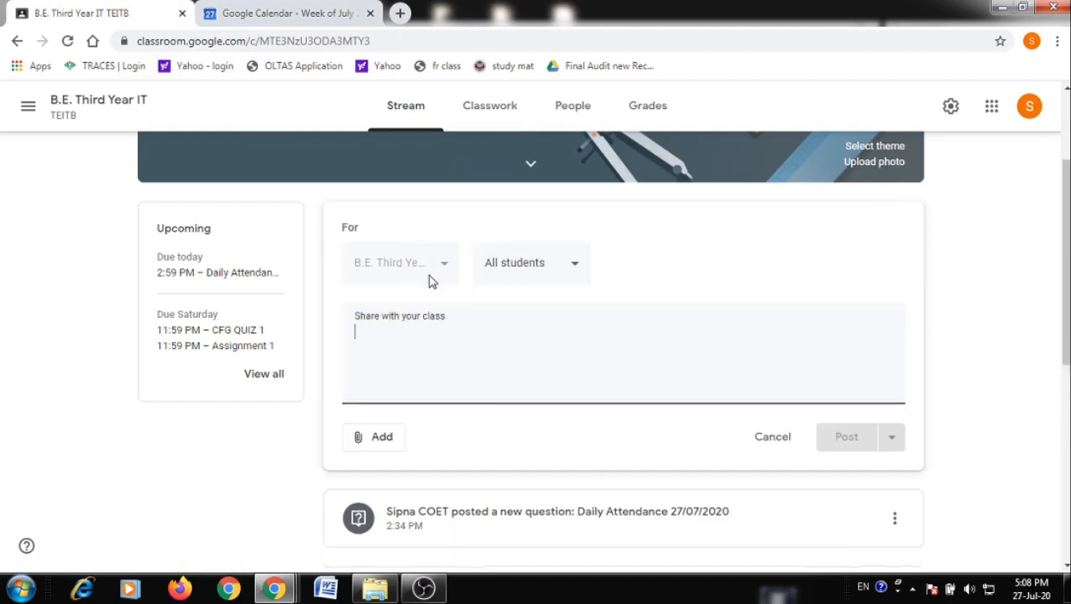
{"action": "key", "text": "ctrl+v"}
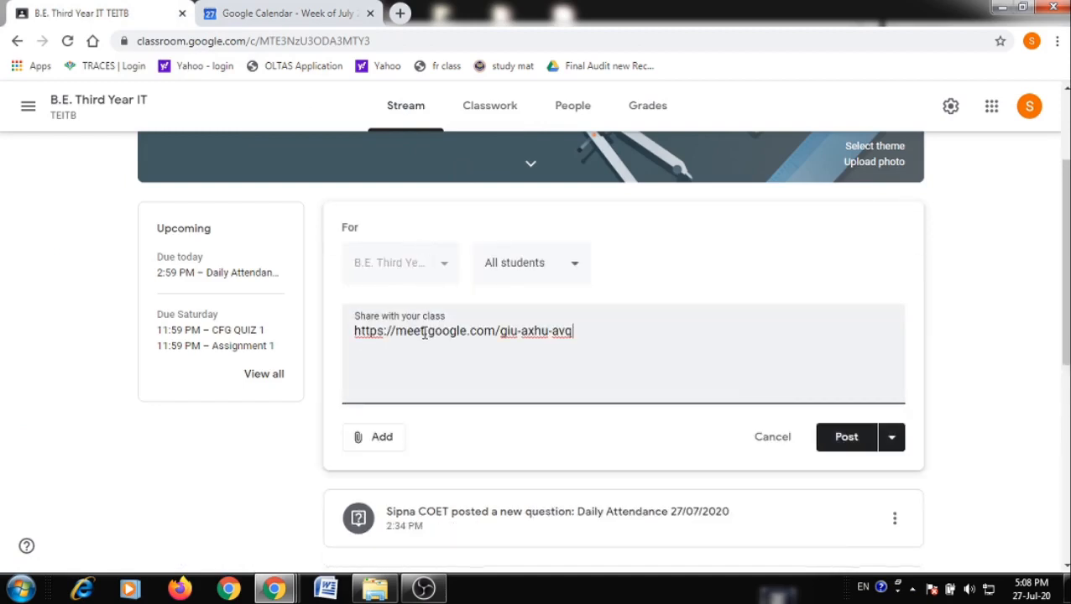
{"action": "left_click", "coordinate": [353, 334]}
{"action": "key", "text": "Return"}
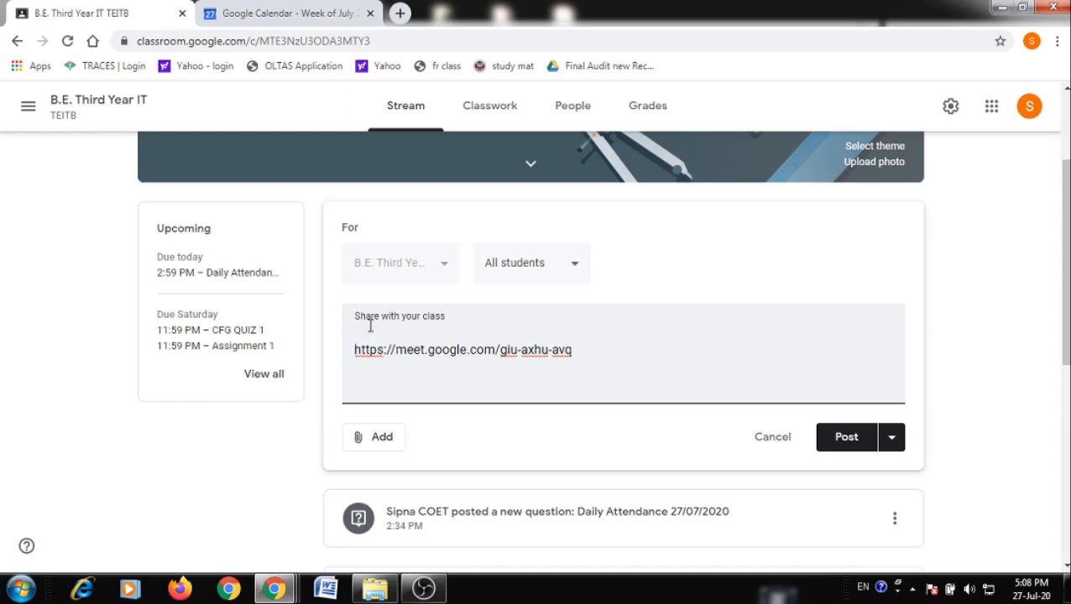
{"action": "type", "text": "Click Below Link to "}
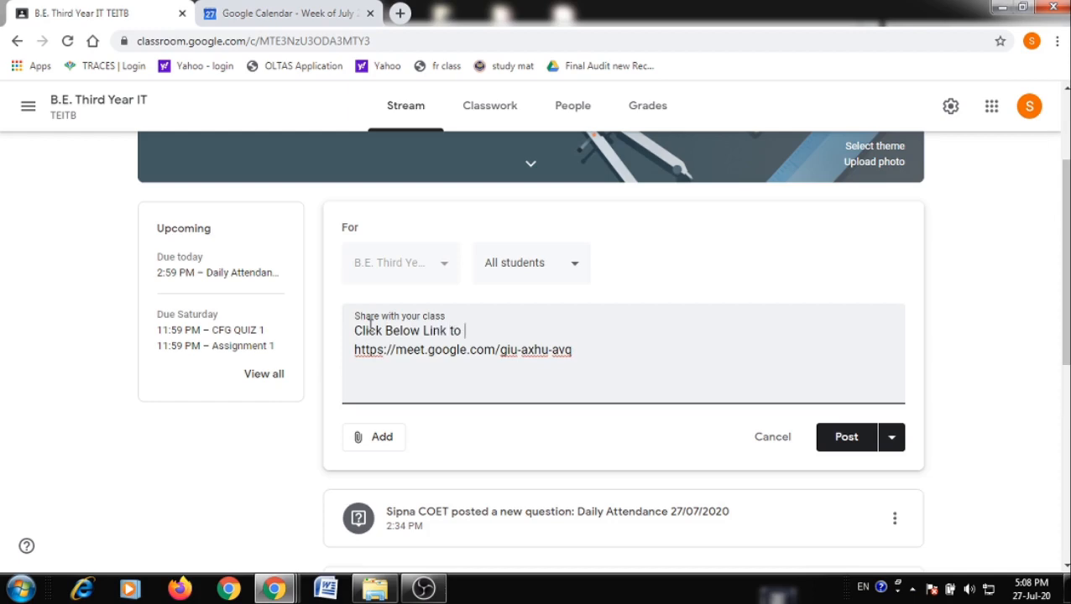
{"action": "type", "text": "join Live Session"}
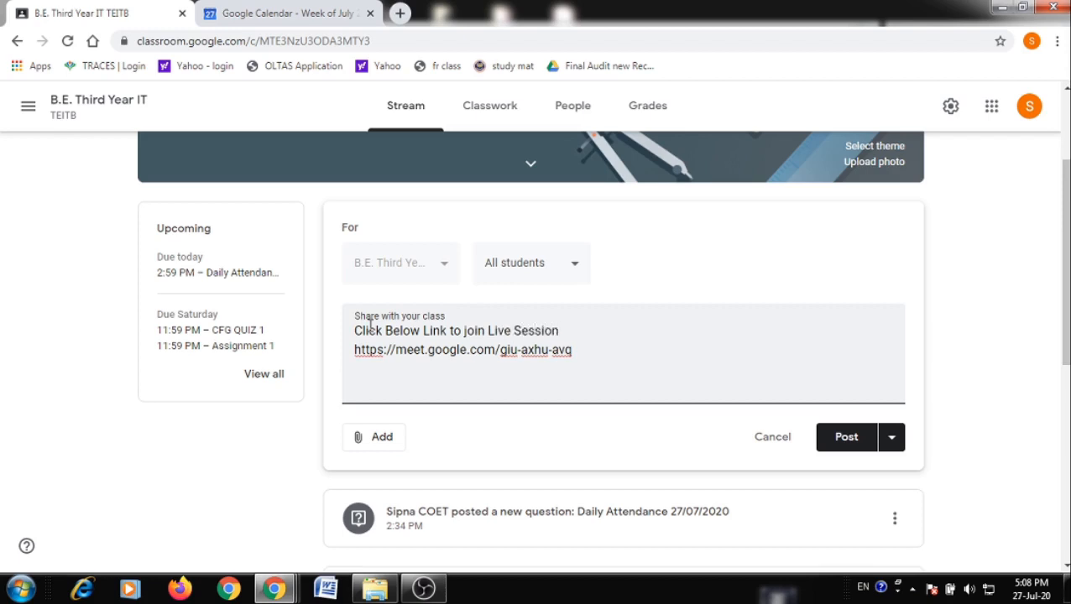
{"action": "left_click", "coordinate": [846, 440]}
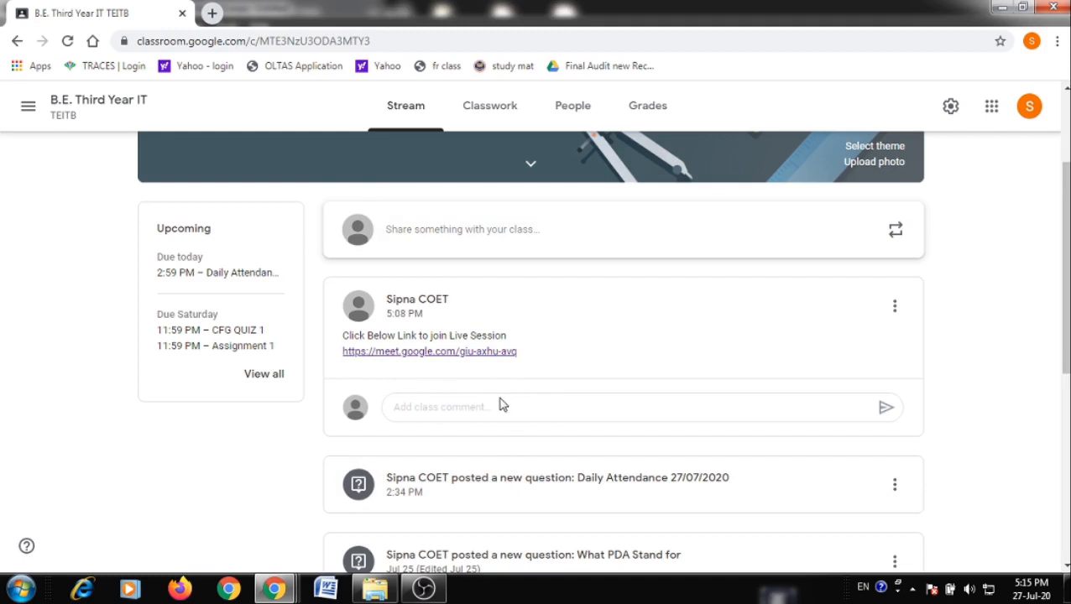
{"action": "left_click", "coordinate": [485, 353]}
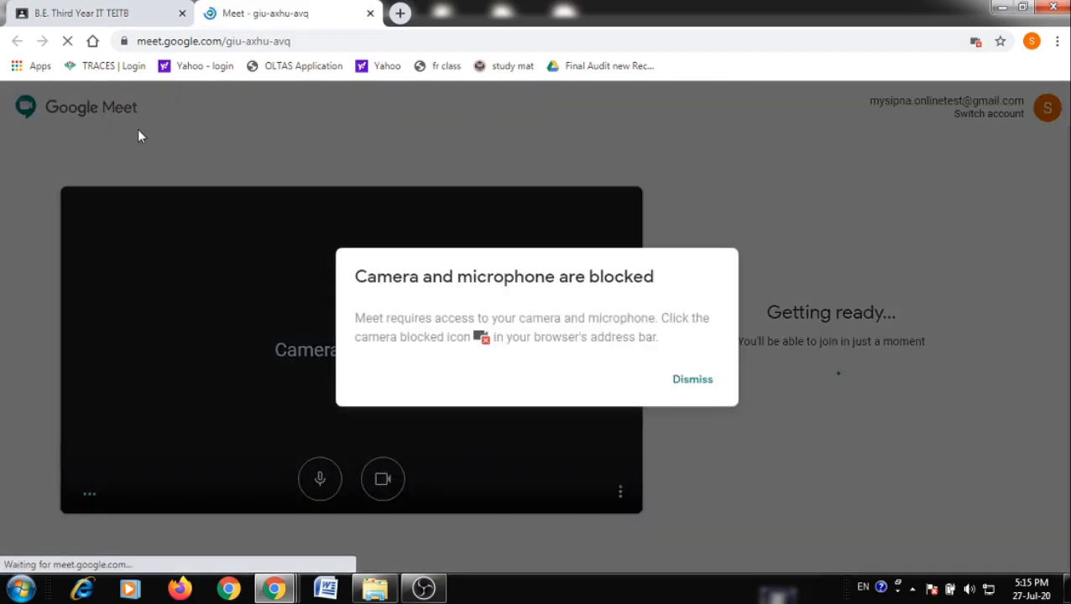
{"action": "left_click", "coordinate": [696, 381]}
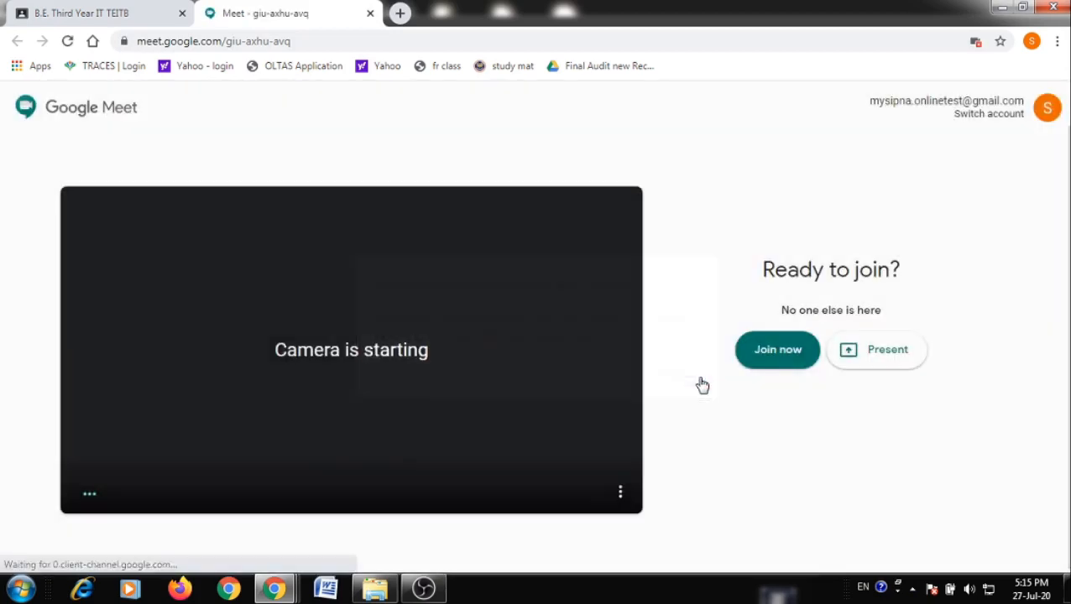
{"action": "left_click", "coordinate": [780, 356]}
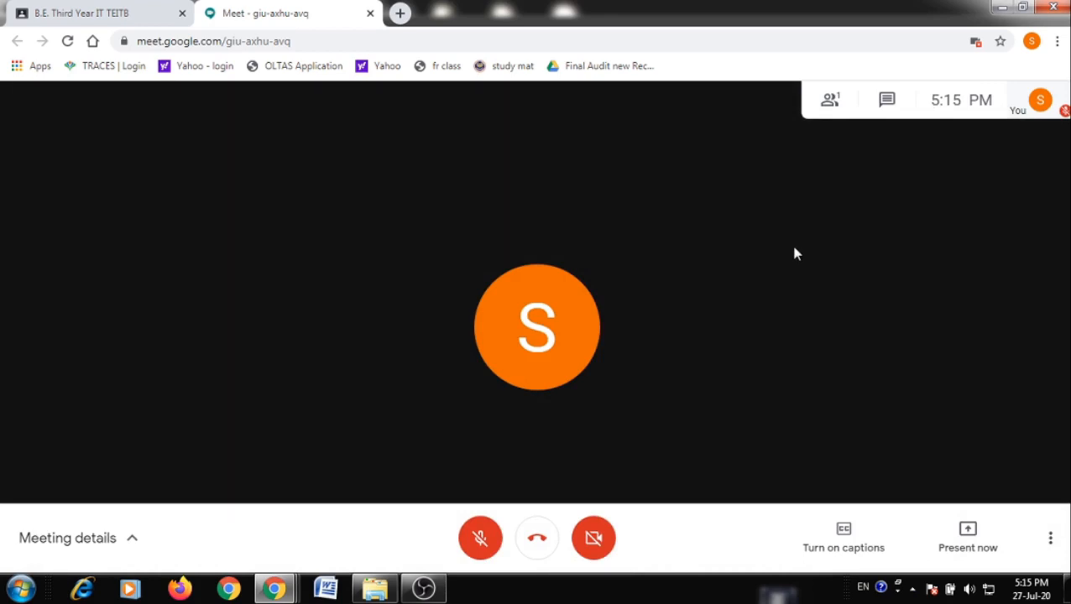
Post 'Hello' to everyone in the meeting chat, then close the Meeting details panel
{"action": "left_click", "coordinate": [829, 109]}
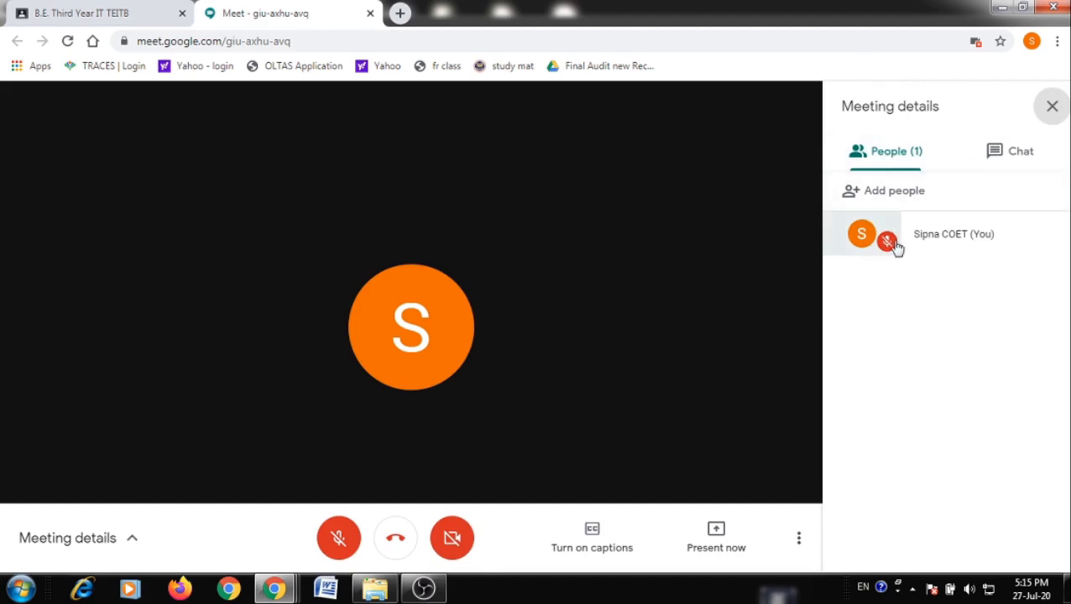
{"action": "left_click", "coordinate": [1024, 156]}
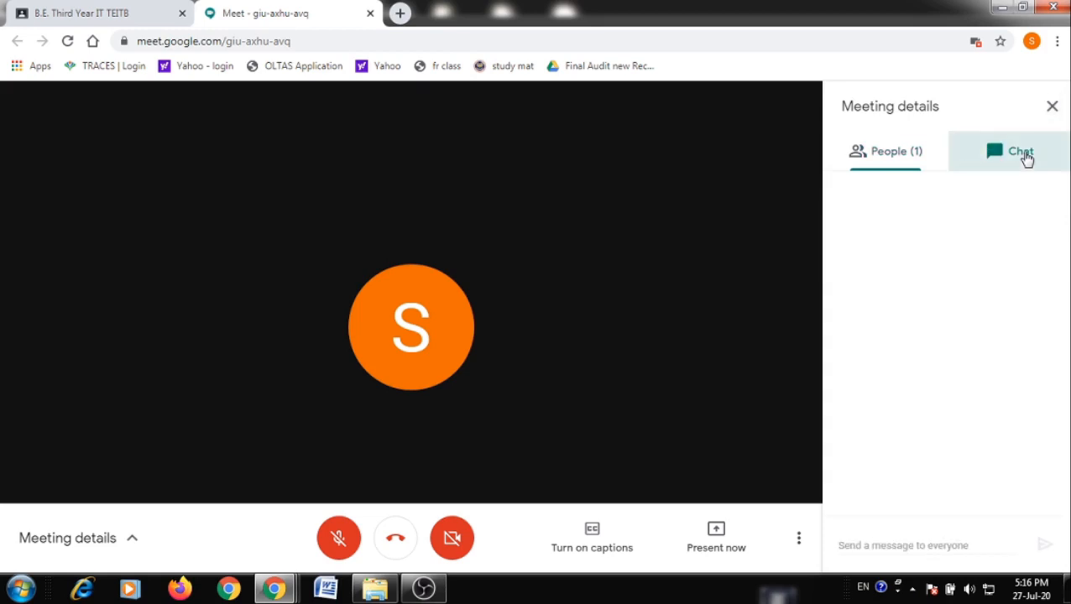
{"action": "left_click", "coordinate": [951, 546]}
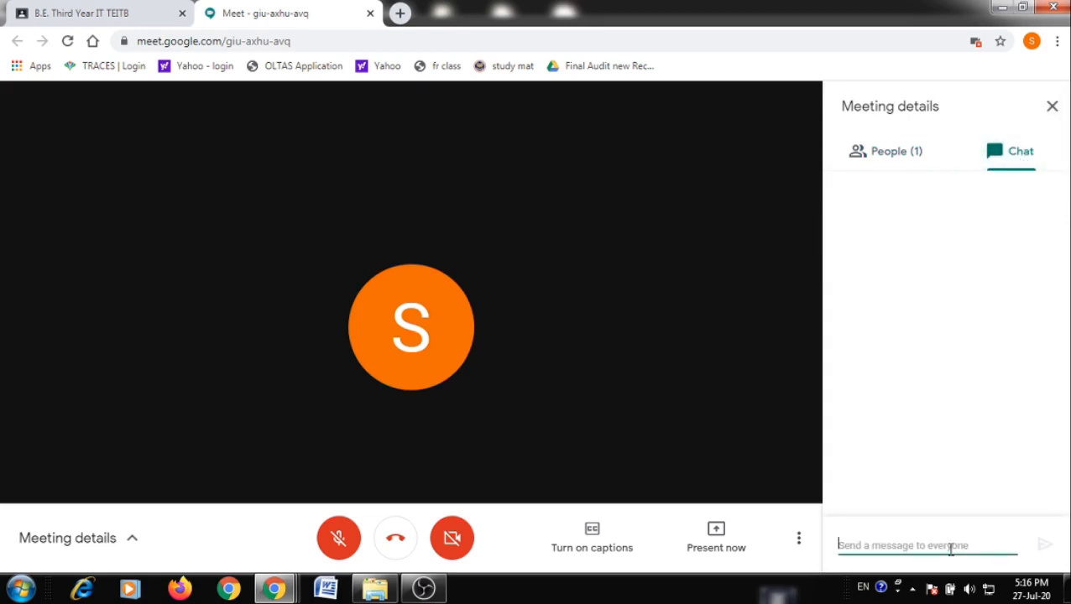
{"action": "type", "text": "Hello"}
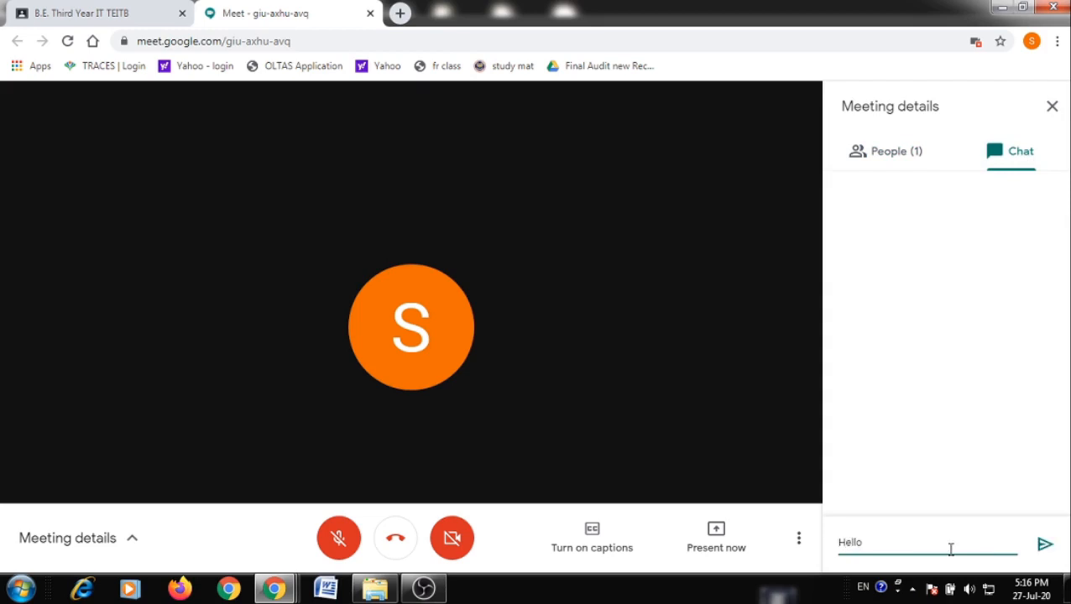
{"action": "key", "text": "Return"}
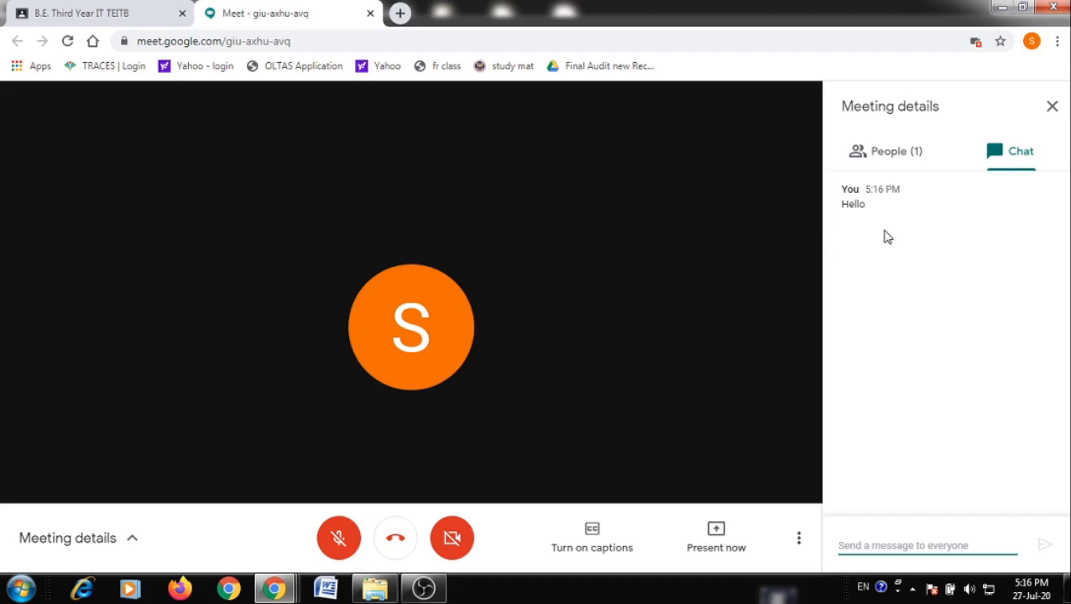
{"action": "left_click", "coordinate": [1049, 110]}
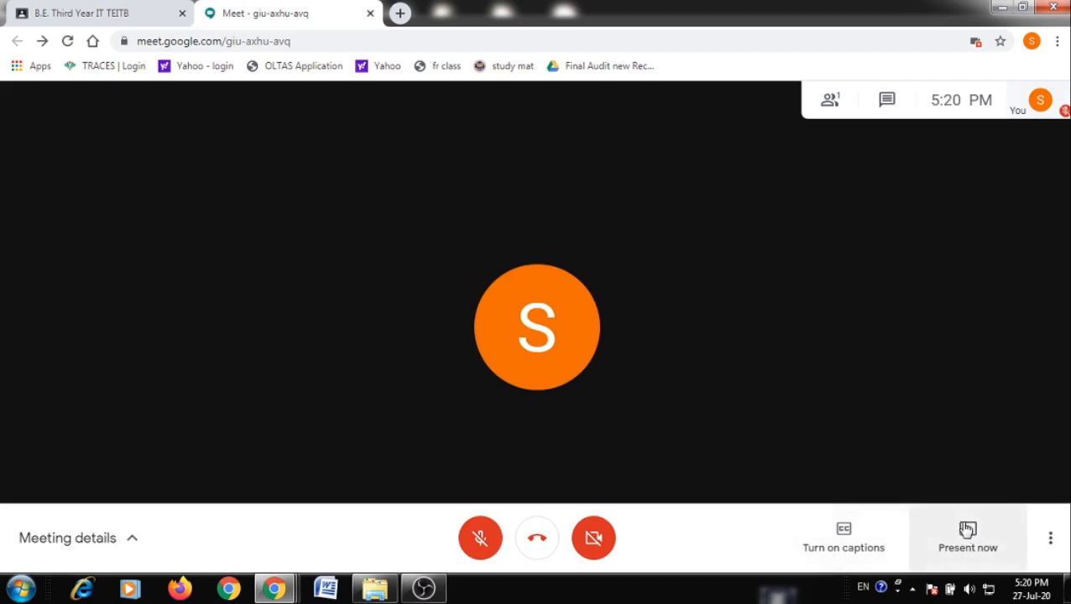
{"action": "left_click", "coordinate": [968, 542]}
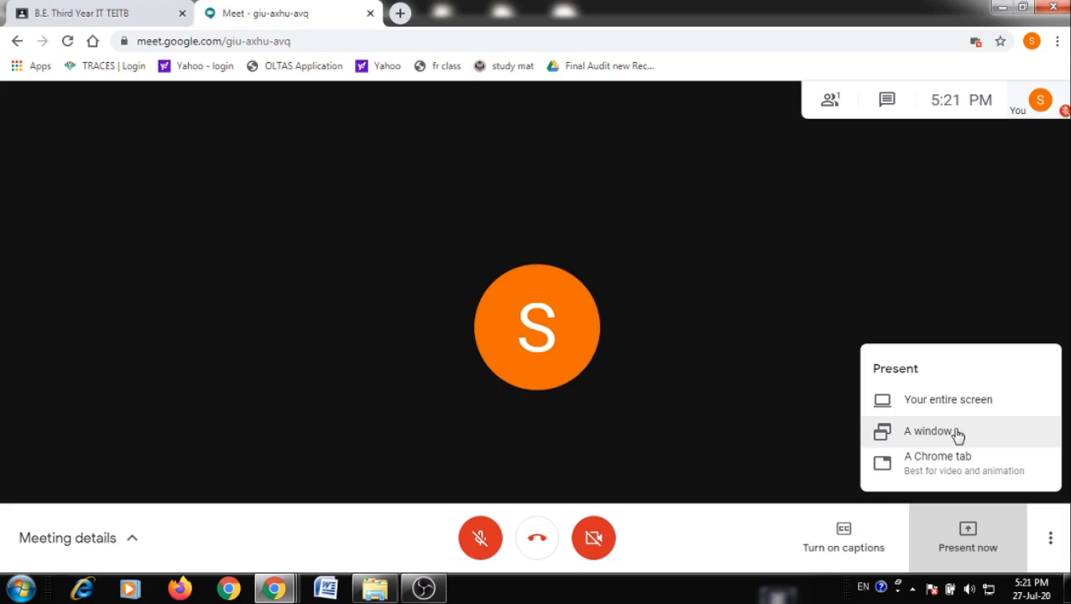
{"action": "left_click", "coordinate": [742, 552]}
{"action": "left_click", "coordinate": [1053, 543]}
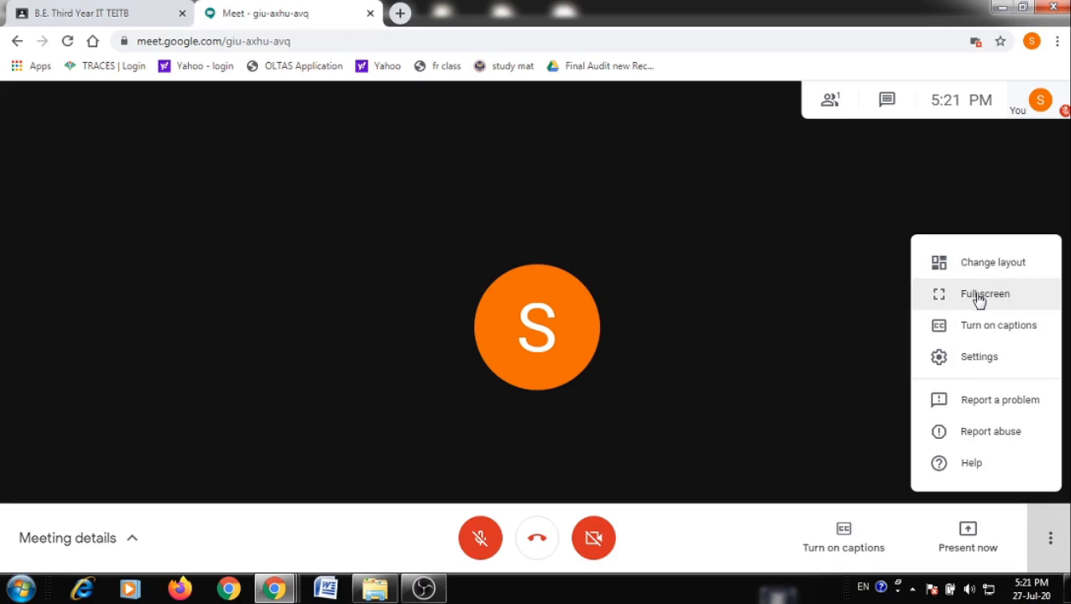
{"action": "left_click", "coordinate": [942, 358]}
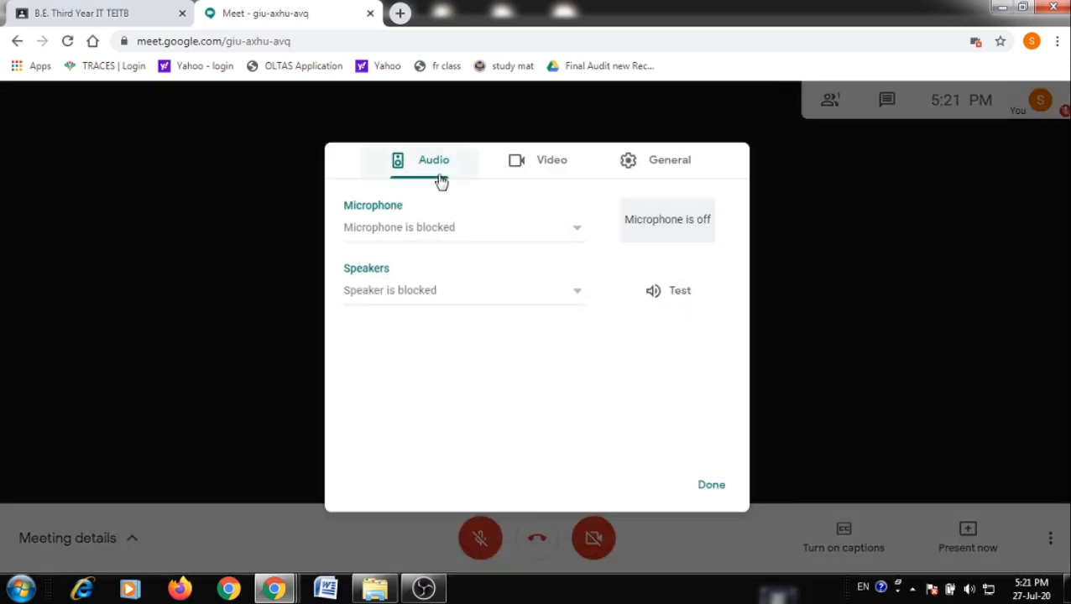
{"action": "left_click", "coordinate": [509, 167]}
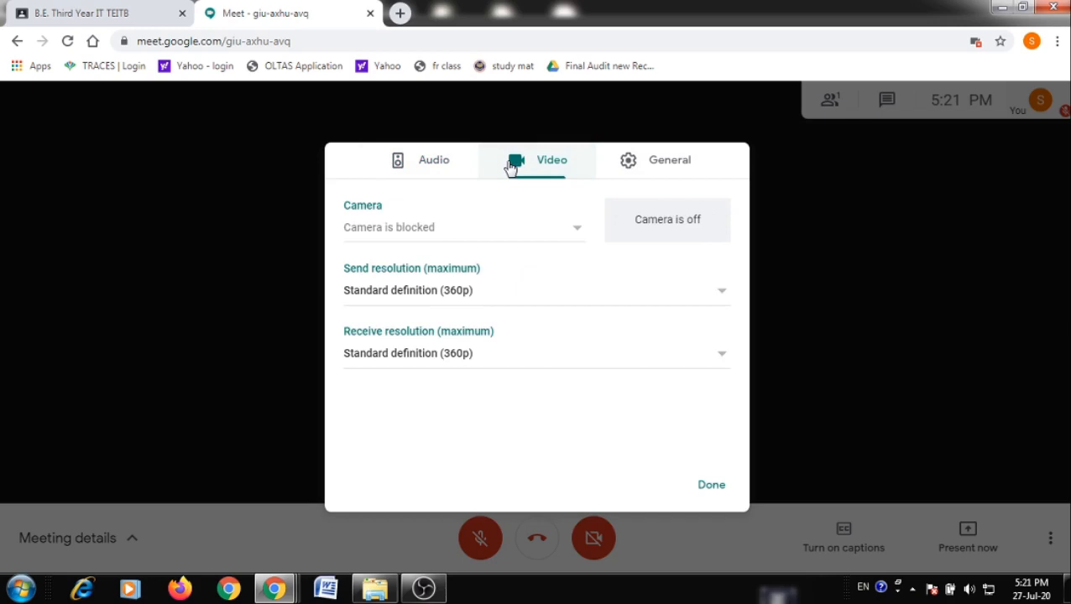
{"action": "left_click", "coordinate": [642, 179]}
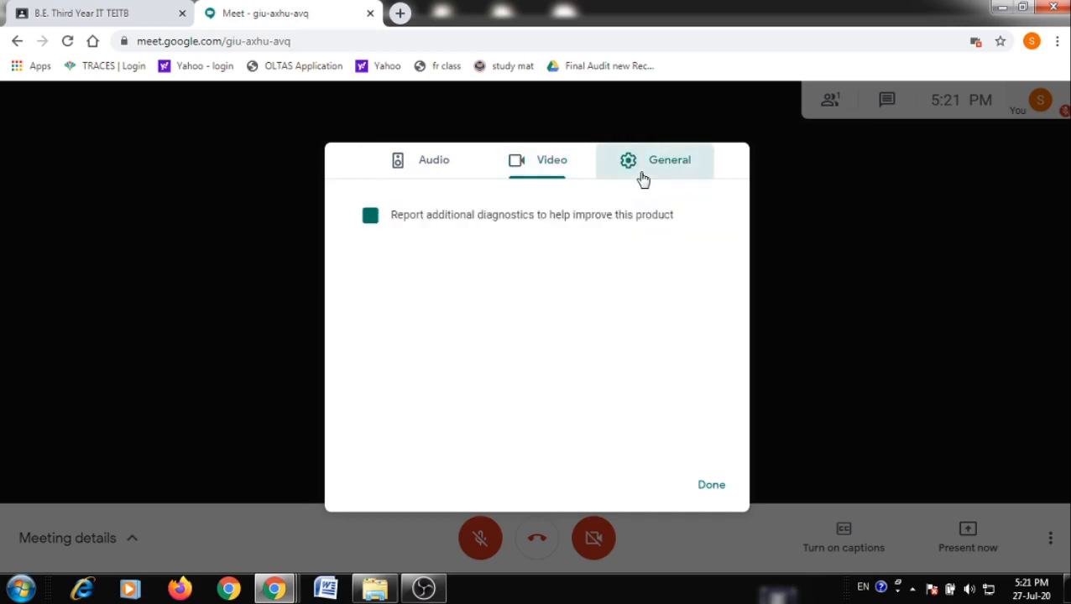
{"action": "left_click", "coordinate": [712, 495]}
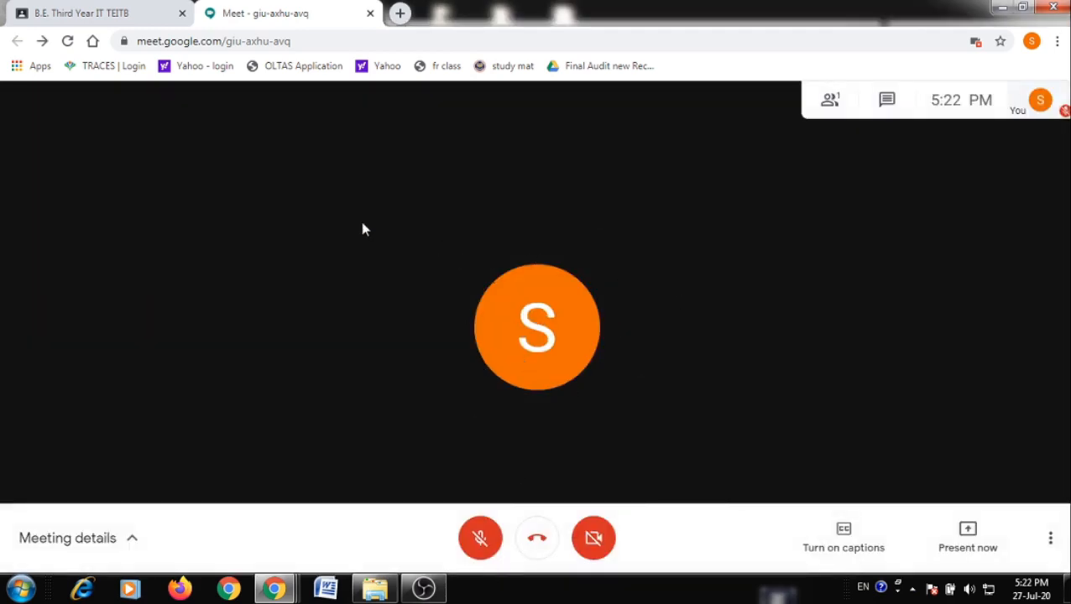
From the student's incognito window, ask to join the giu-axhu-avq call via the class post
{"action": "left_click", "coordinate": [149, 25]}
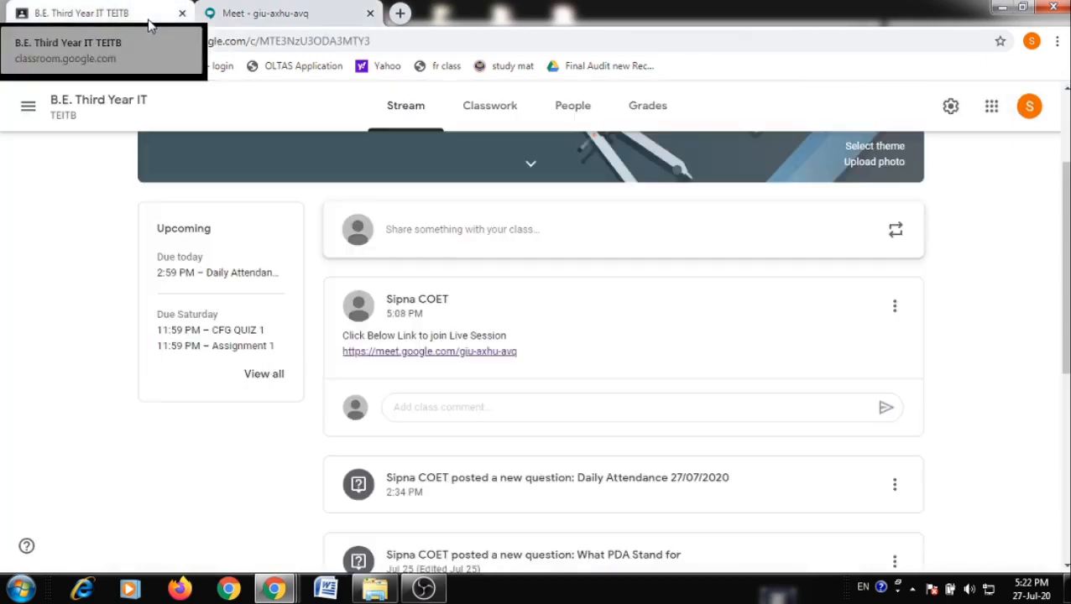
{"action": "key", "text": "alt+Tab"}
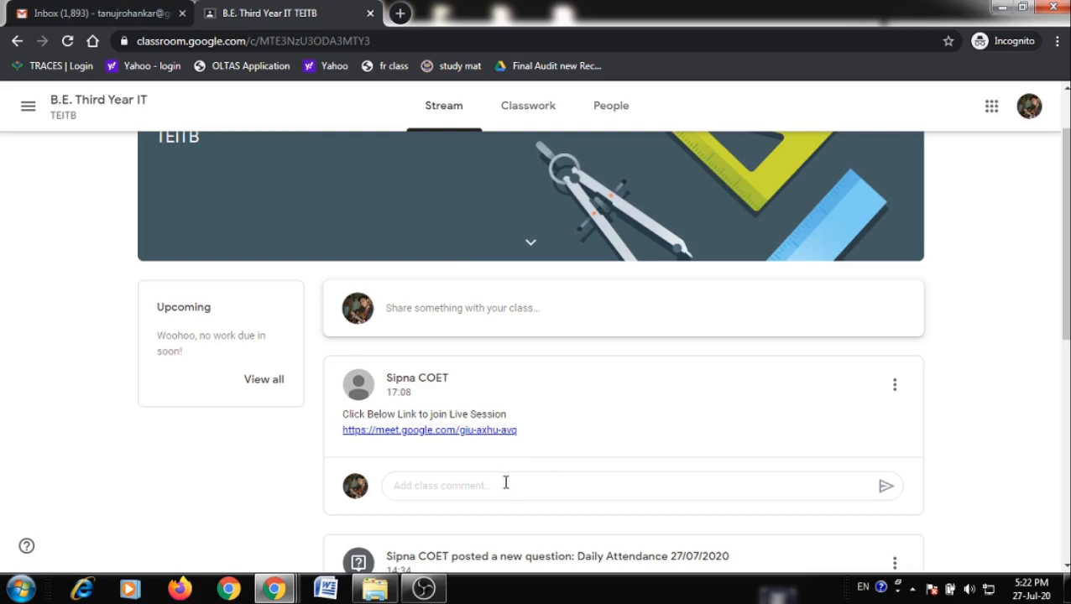
{"action": "left_click", "coordinate": [475, 430]}
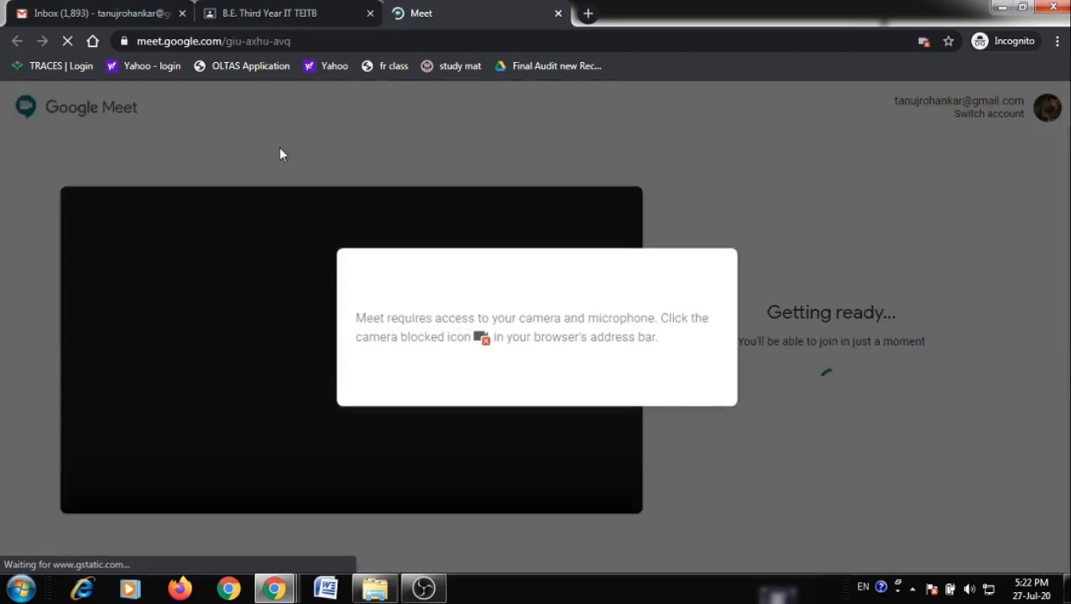
{"action": "left_click", "coordinate": [693, 380]}
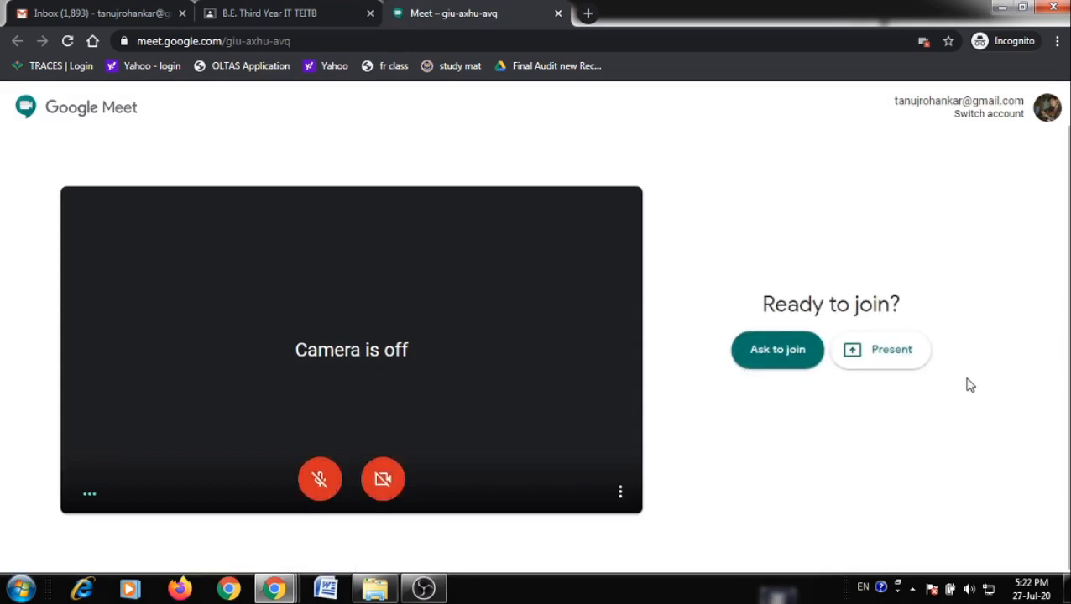
{"action": "left_click", "coordinate": [782, 367]}
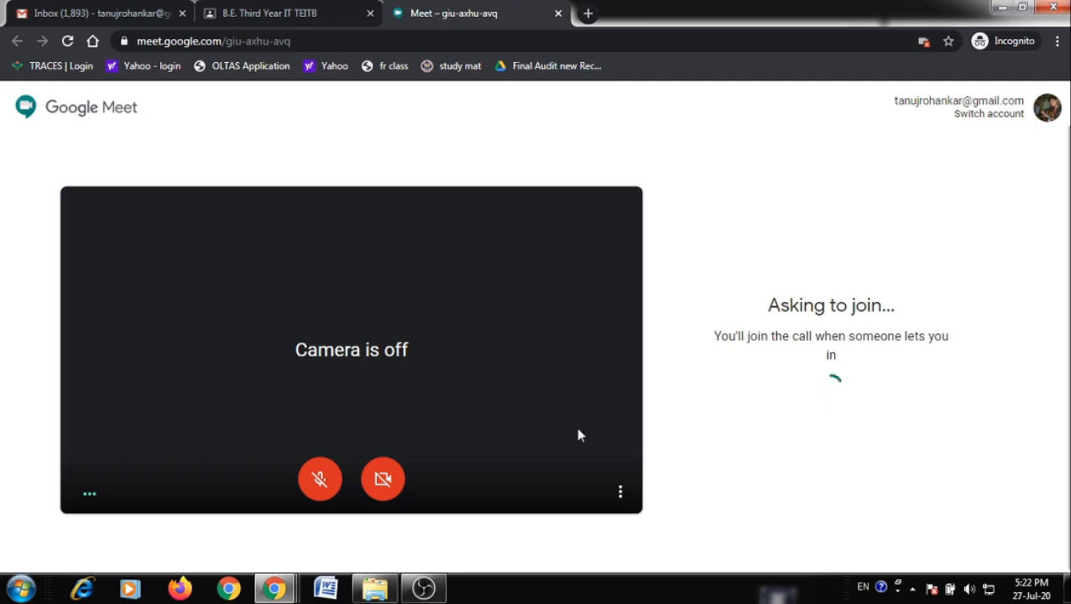
Admit the waiting student, confirm two participants in the People list, and close the Meet tab
{"action": "left_click", "coordinate": [276, 504]}
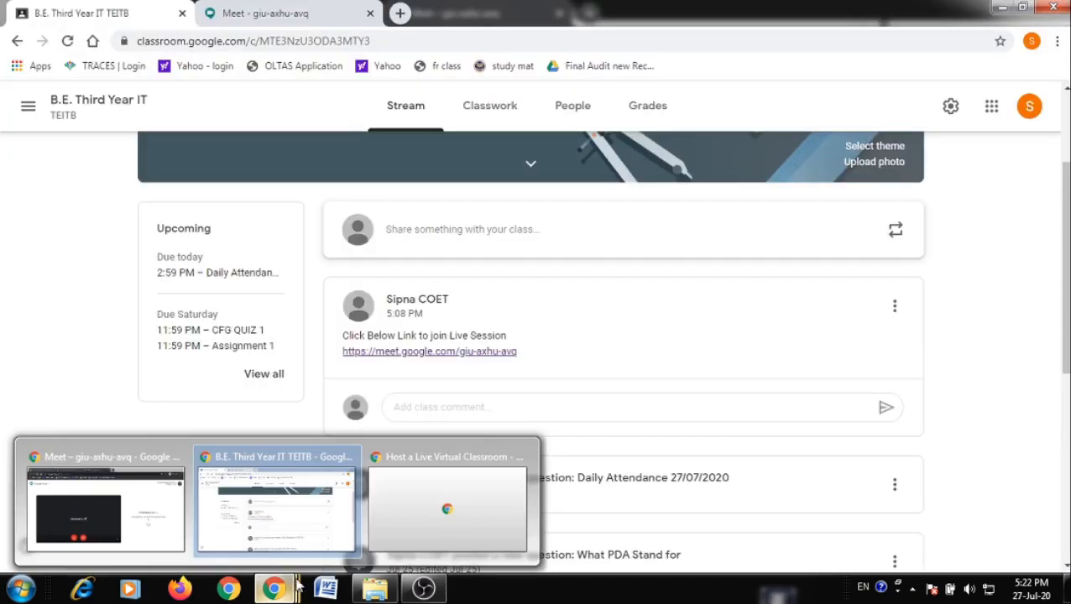
{"action": "left_click", "coordinate": [294, 13]}
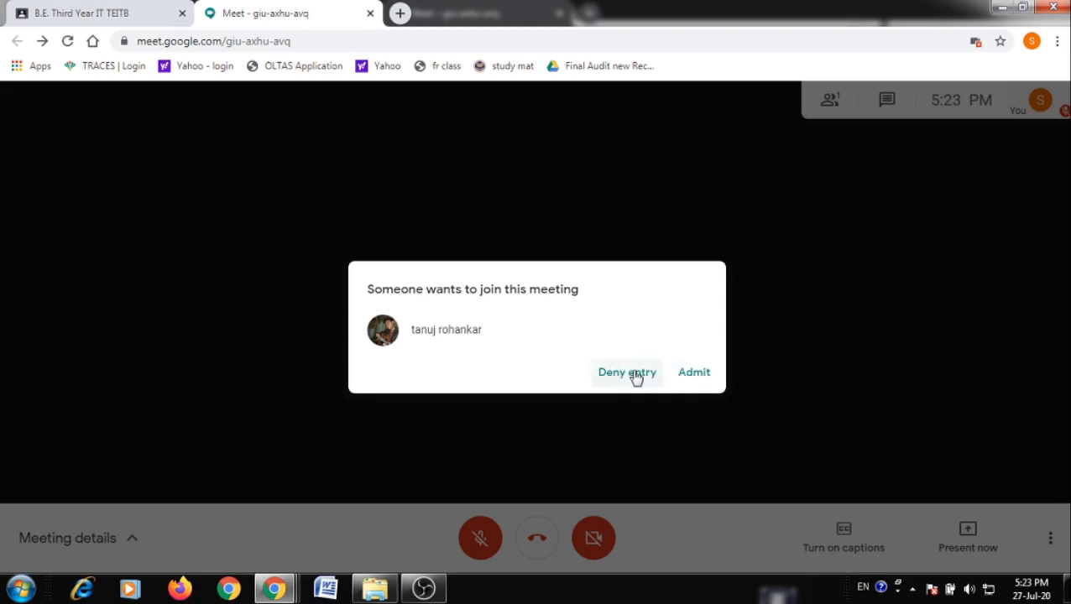
{"action": "left_click", "coordinate": [693, 372]}
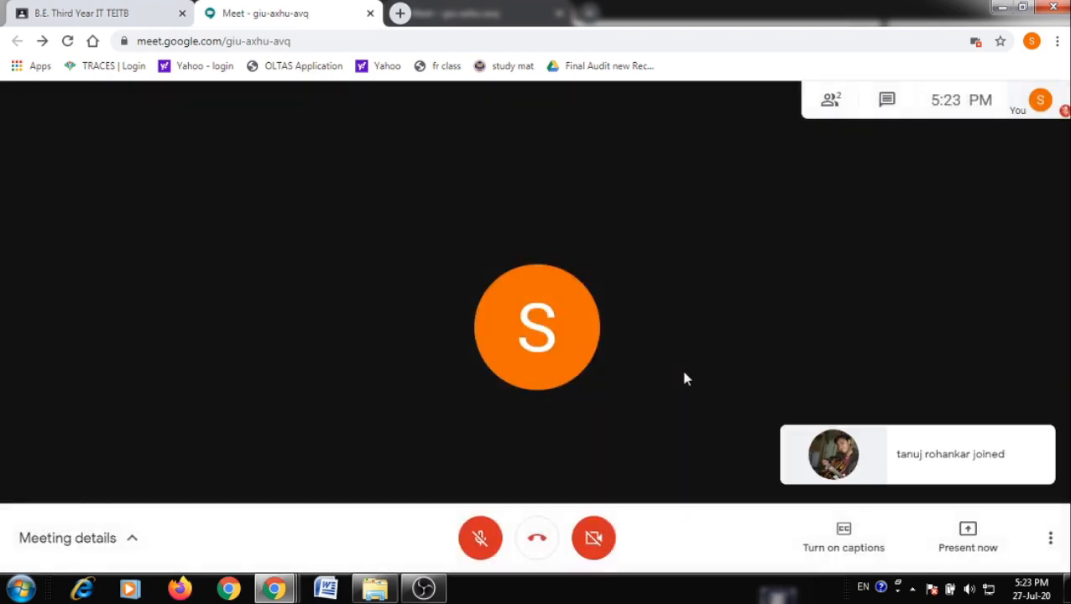
{"action": "left_click", "coordinate": [837, 106]}
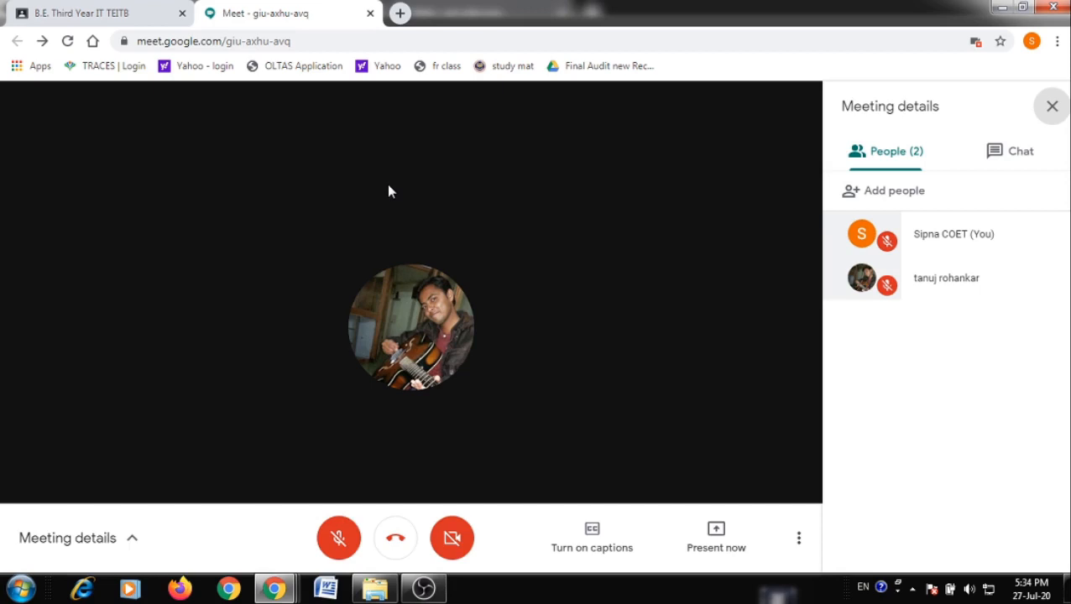
{"action": "left_click", "coordinate": [370, 13]}
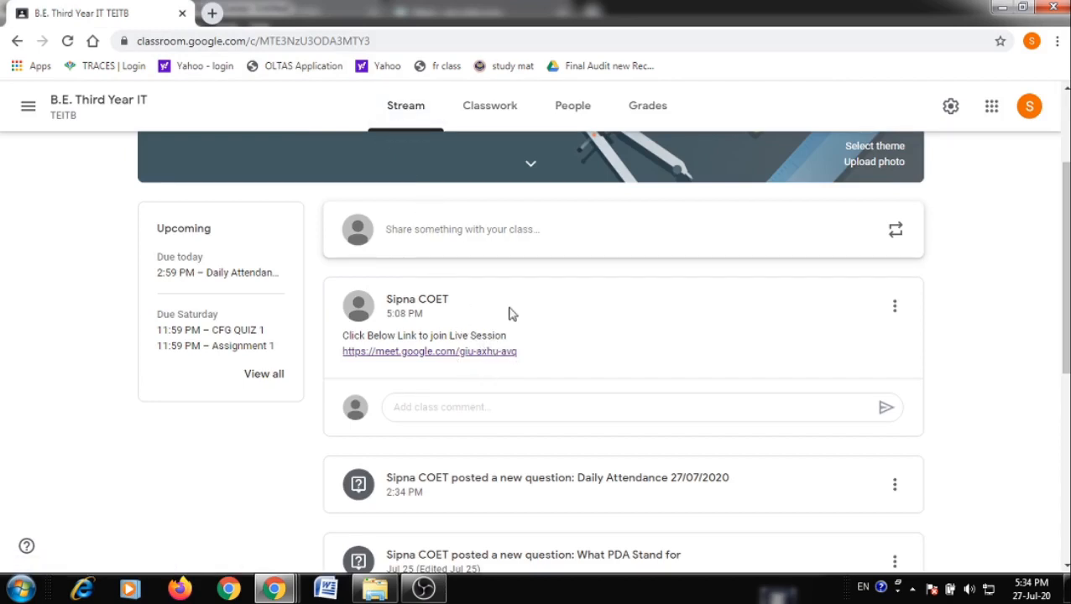
Go through Classwork and People to the Grades tab showing quiz, assignment and attendance scores
{"action": "left_click", "coordinate": [491, 118]}
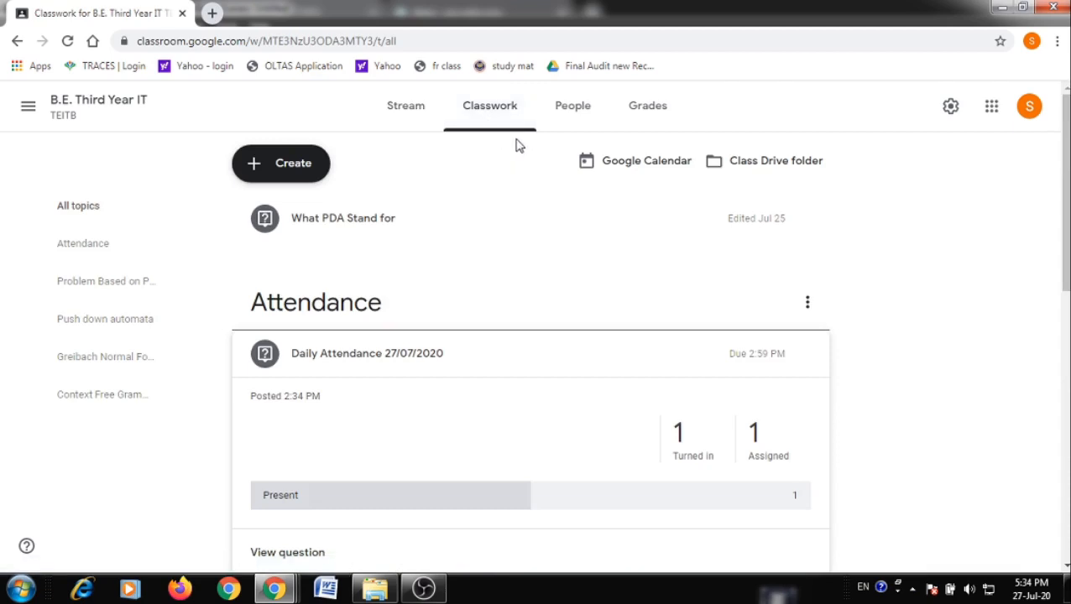
{"action": "left_click", "coordinate": [576, 115]}
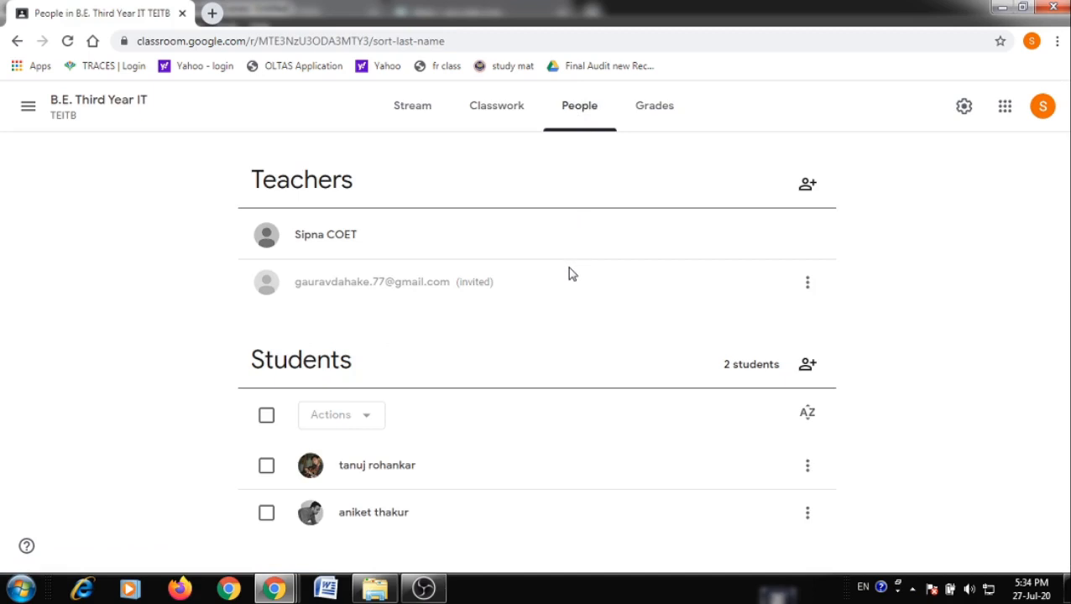
{"action": "left_click", "coordinate": [639, 120]}
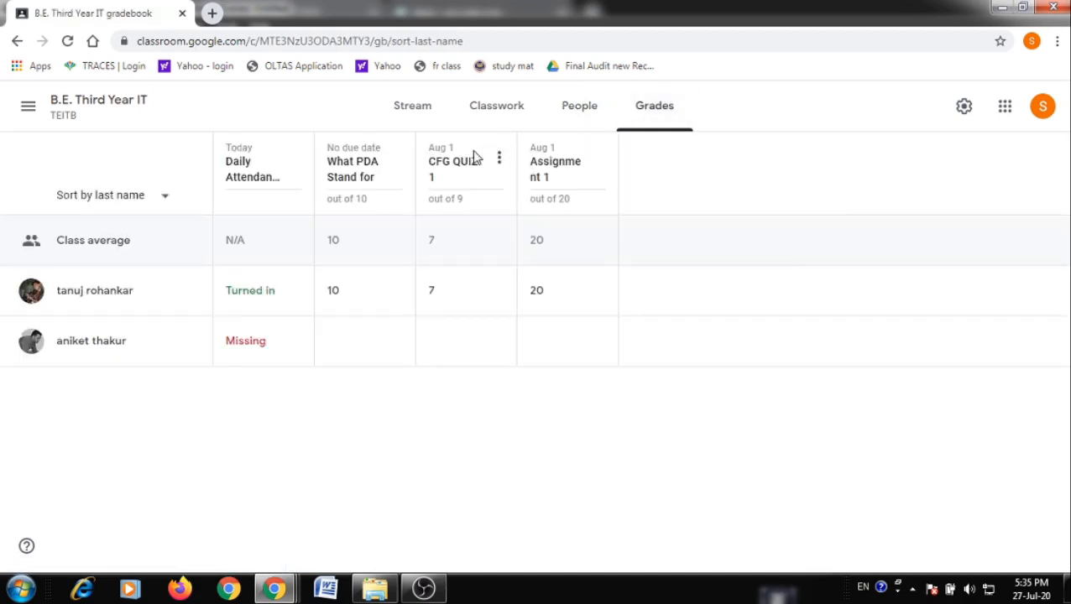
{"action": "mouse_move", "coordinate": [382, 287]}
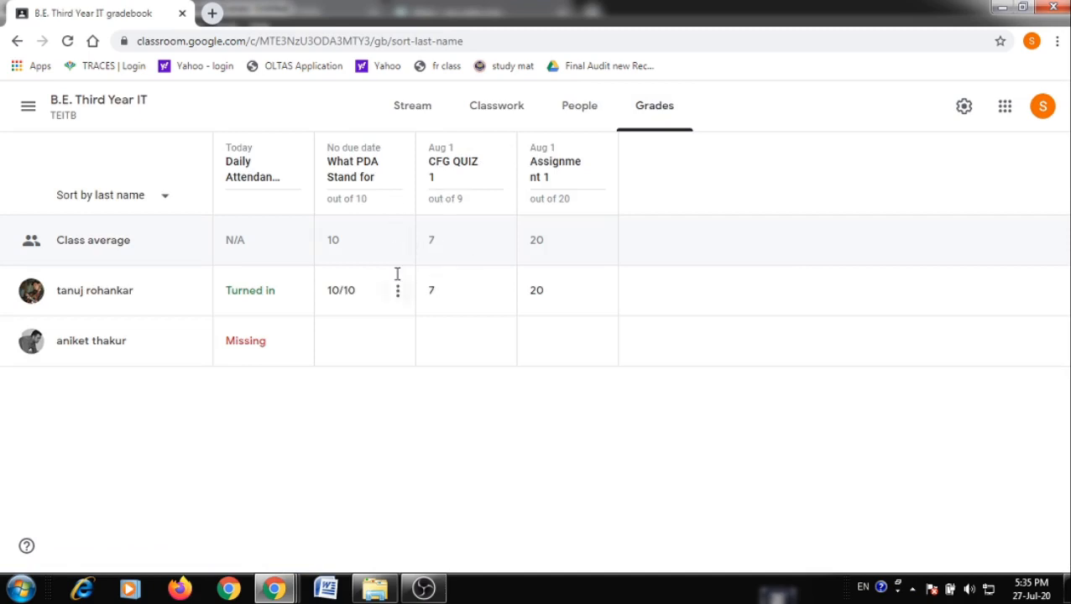